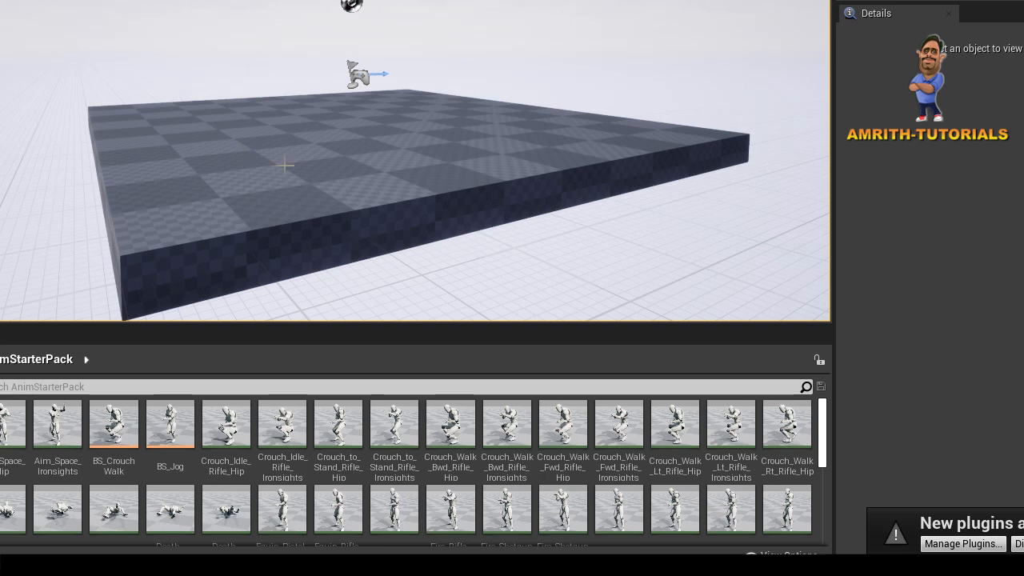
- Place the Crouch_to_Stand_Rifle_Ironsights animation from AnimStarterPack on the floor and frame the character
left_click_drag(379, 147, 347, 146, "alt")
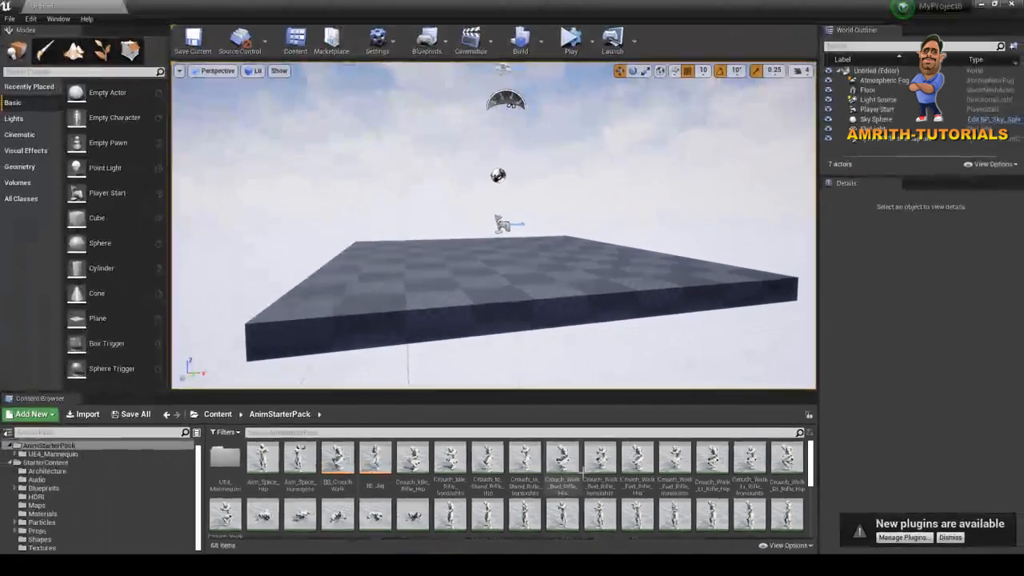
left_click(344, 432)
left_click_drag(524, 462, 496, 248)
key("f")
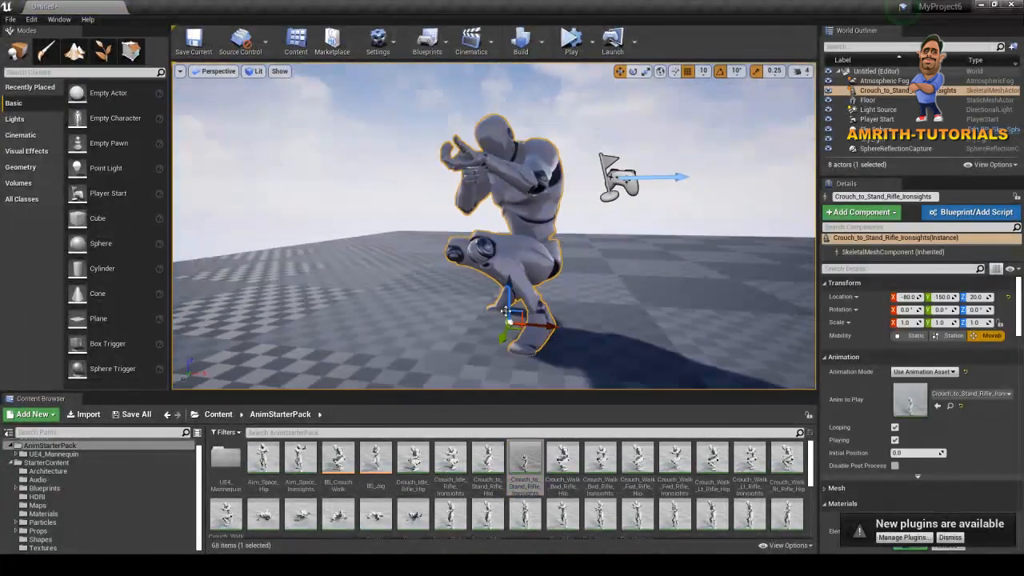
scroll(528, 302, "down", 8)
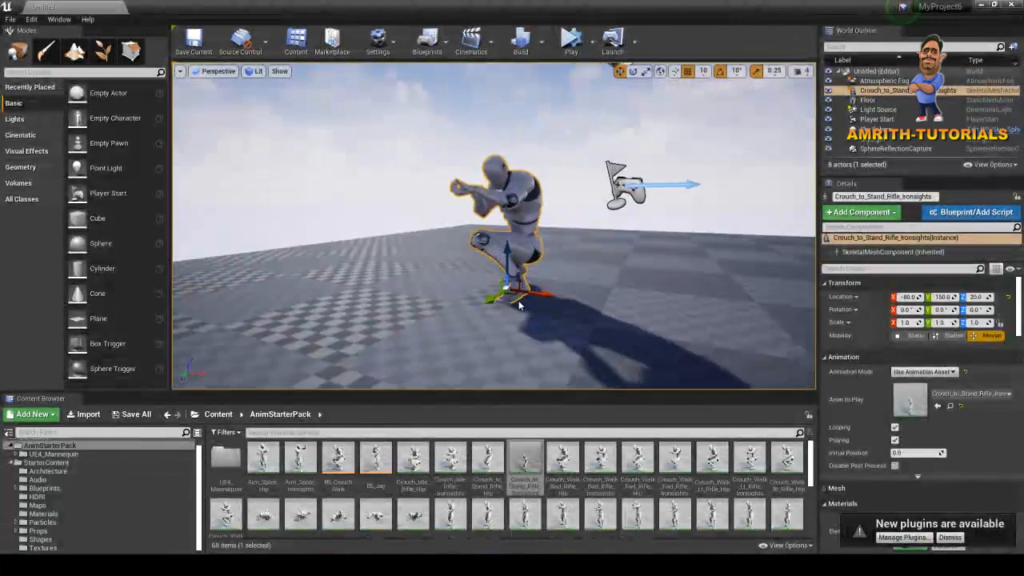
- Run the level in Simulate mode to preview the character's crouch-to-stand animation, and stop the simulation
left_click(592, 49)
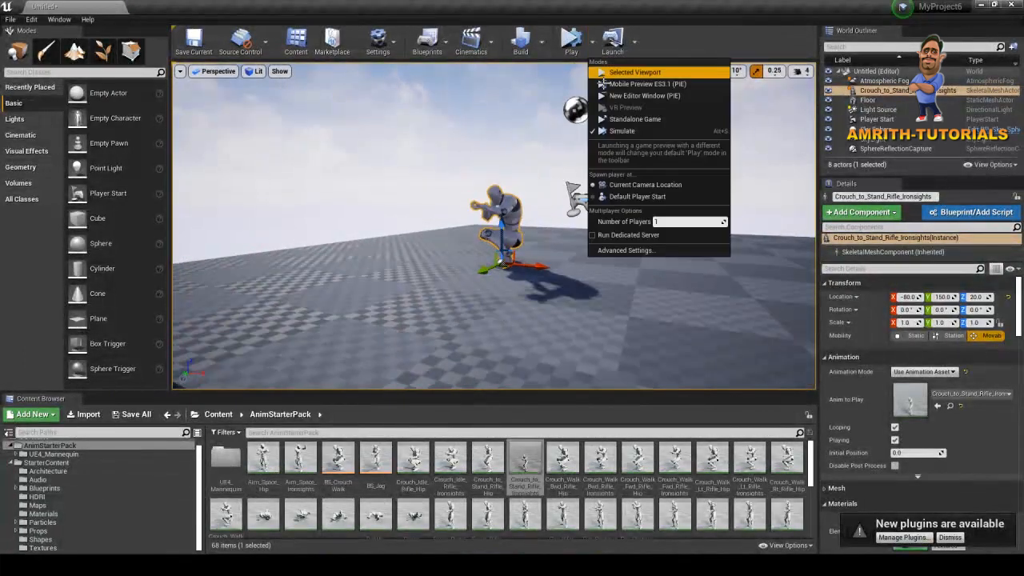
left_click(639, 132)
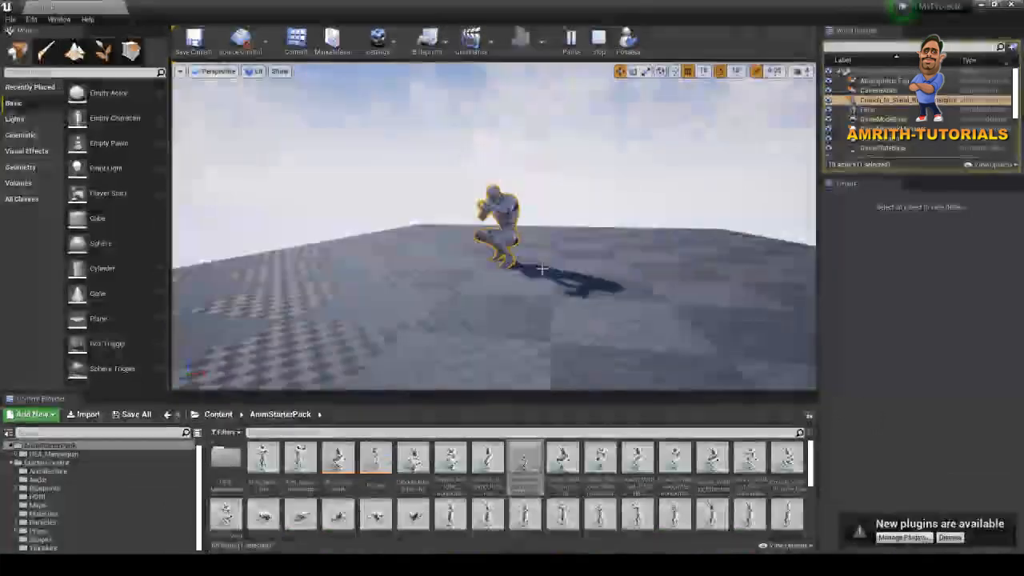
scroll(511, 87, "up", 5)
scroll(511, 87, "down", 3)
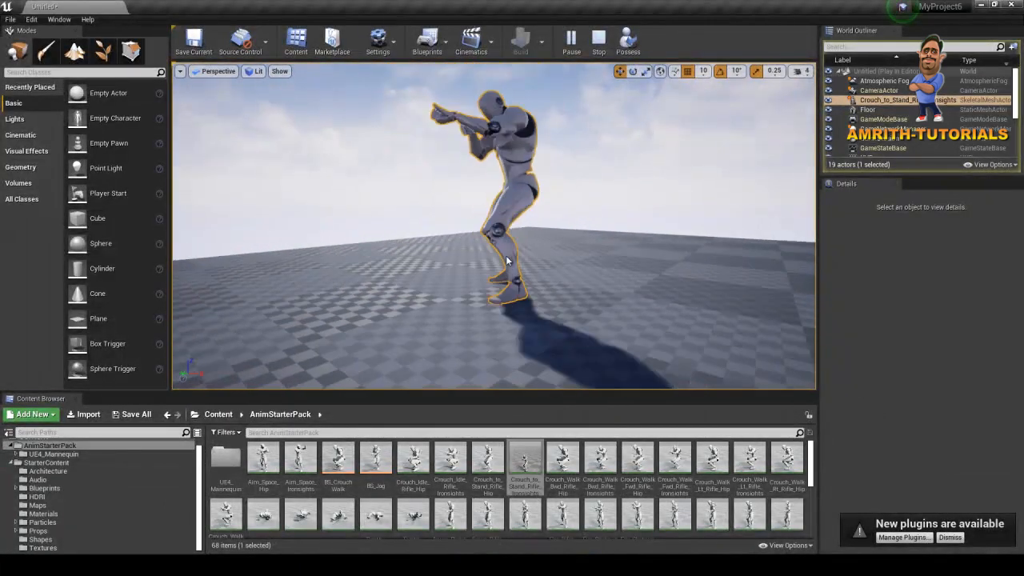
scroll(511, 86, "up", 2)
scroll(511, 86, "down", 3)
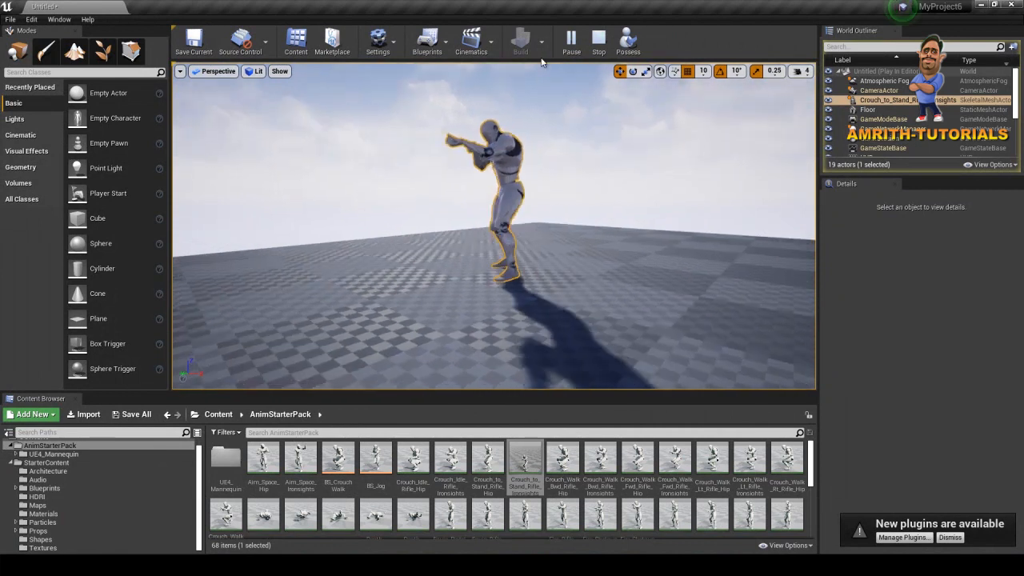
left_click(598, 40)
left_click(593, 41)
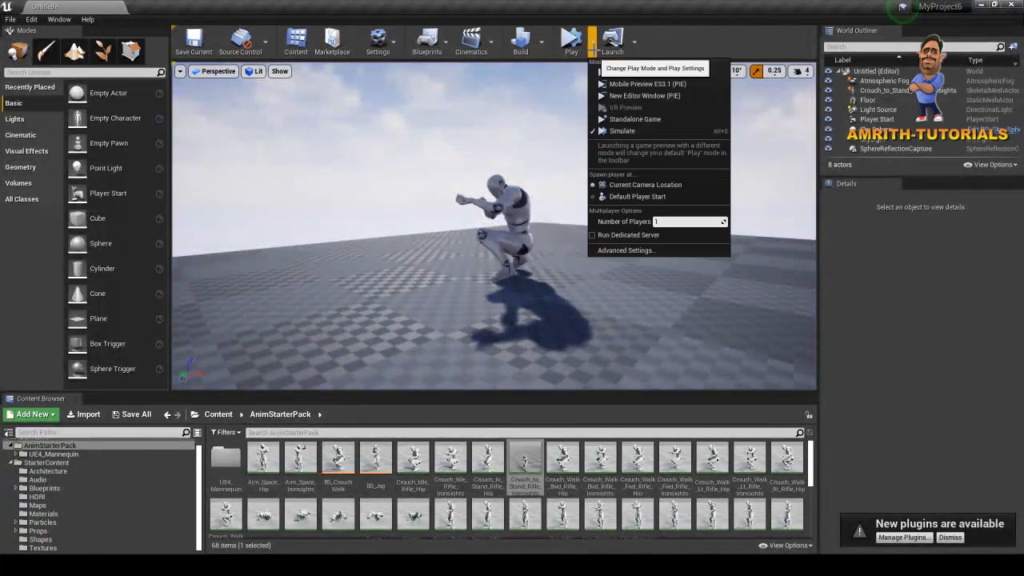
left_click(456, 140)
left_click(485, 146)
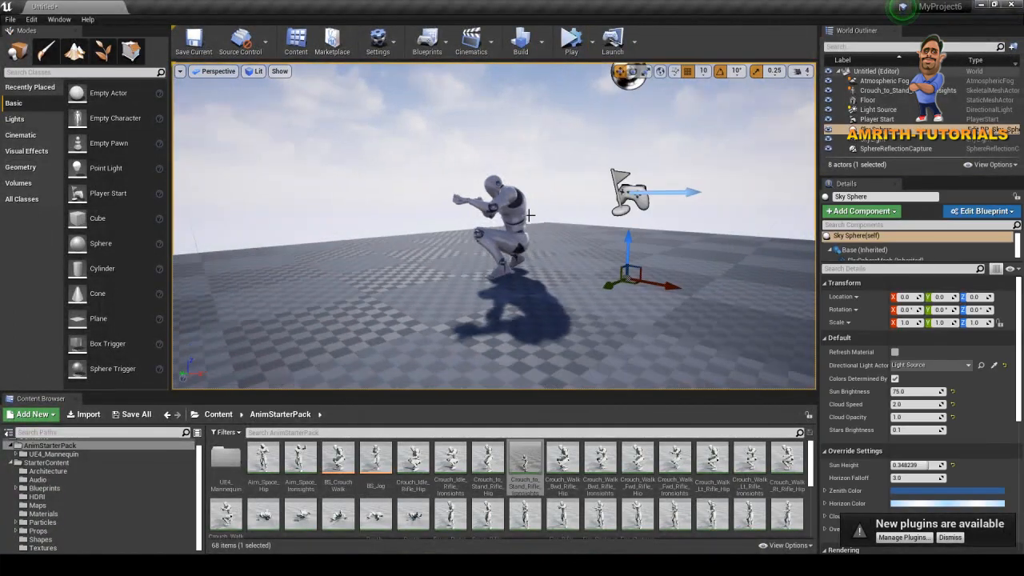
mouse_move(528, 232)
right_mouse_down()
mouse_move(624, 233)
mouse_move(512, 229)
right_mouse_up()
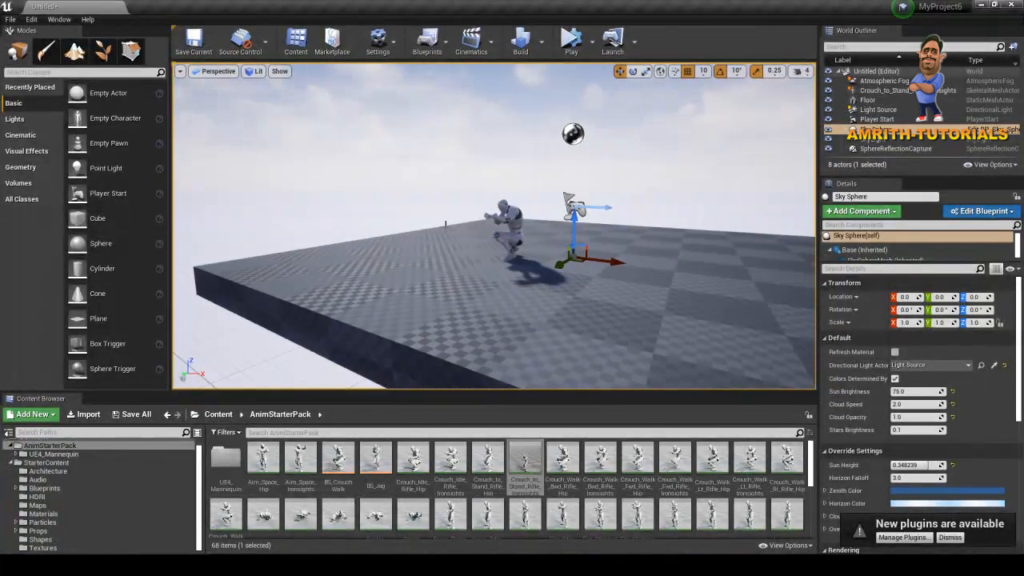
left_click(505, 234)
left_click_drag(526, 263, 502, 259, "alt")
key("ctrl+z")
scroll(507, 269, "down", 3)
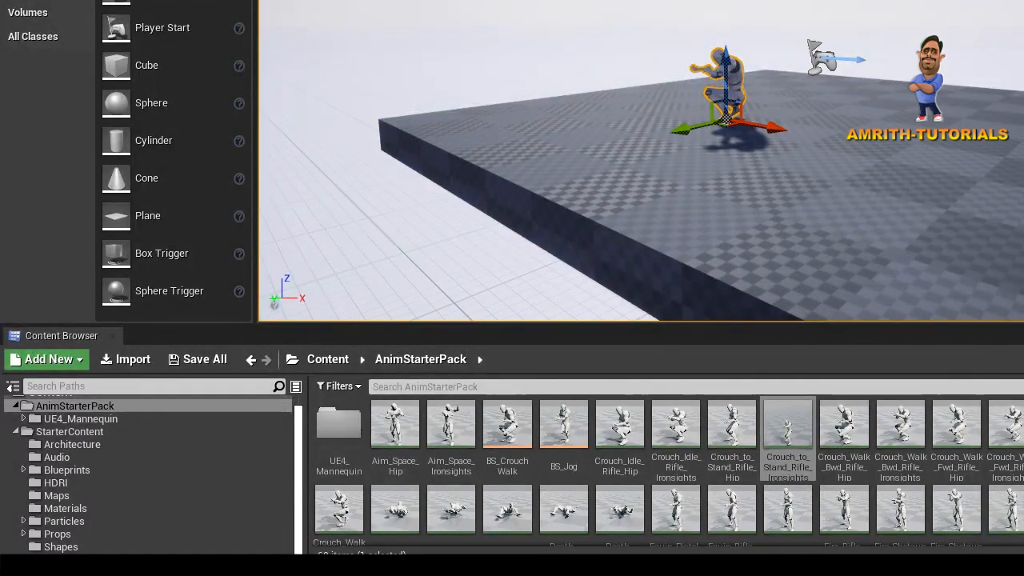
- Place the Wall_Door_400x300 mesh from the StarterContent Architecture folder on the floor near the character
left_click(73, 444)
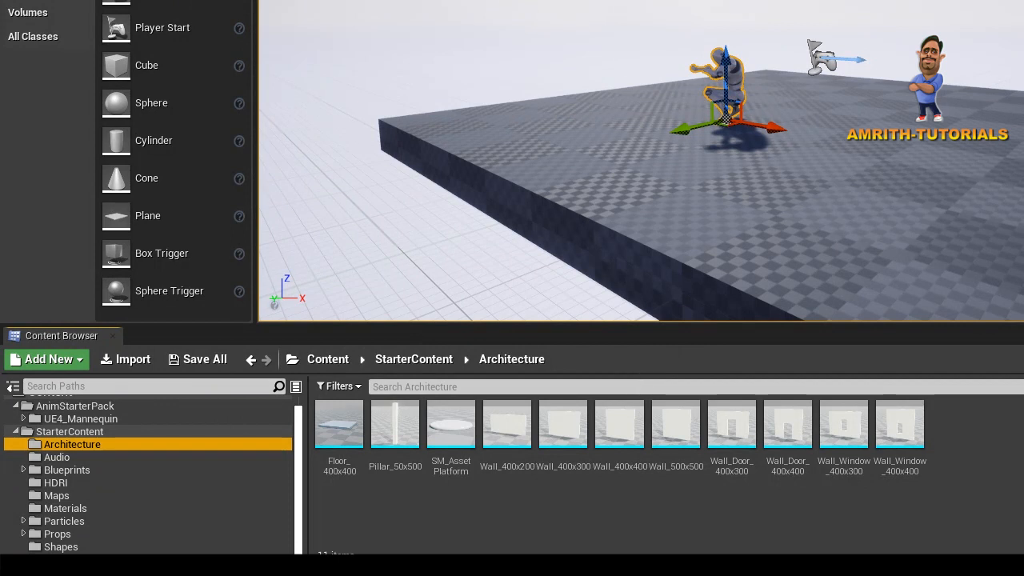
left_click_drag(732, 427, 712, 235)
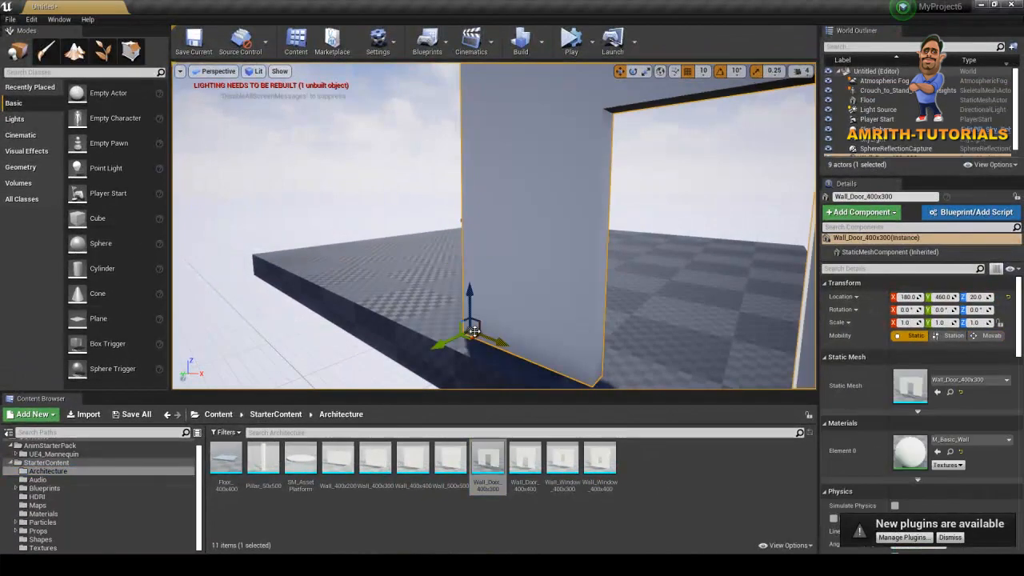
scroll(474, 330, "down", 5)
- Slide the door wall along the X axis to X 90 at the floor's edge
left_click_drag(504, 303, 80, 327)
scroll(539, 283, "down", 3)
left_click_drag(455, 286, 284, 266, "alt")
scroll(387, 261, "down", 3)
left_click(378, 245)
key("ctrl+z")
middle_click_drag(284, 266, 412, 212)
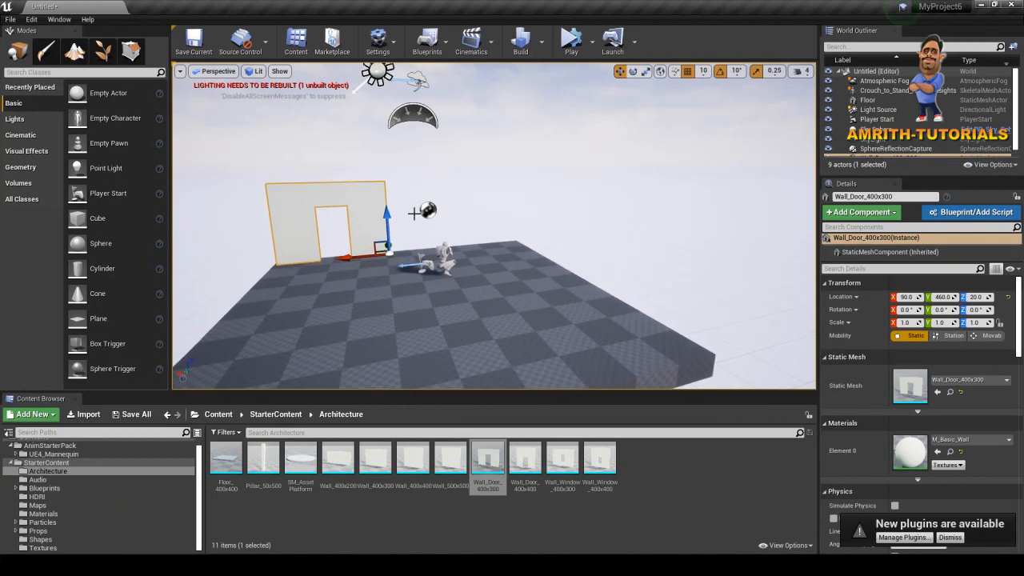
- Lift the door wall, lower it back to the floor at Z 10, and position it at X -320
left_click_drag(387, 214, 512, 132)
left_click_drag(509, 192, 478, 202, "alt")
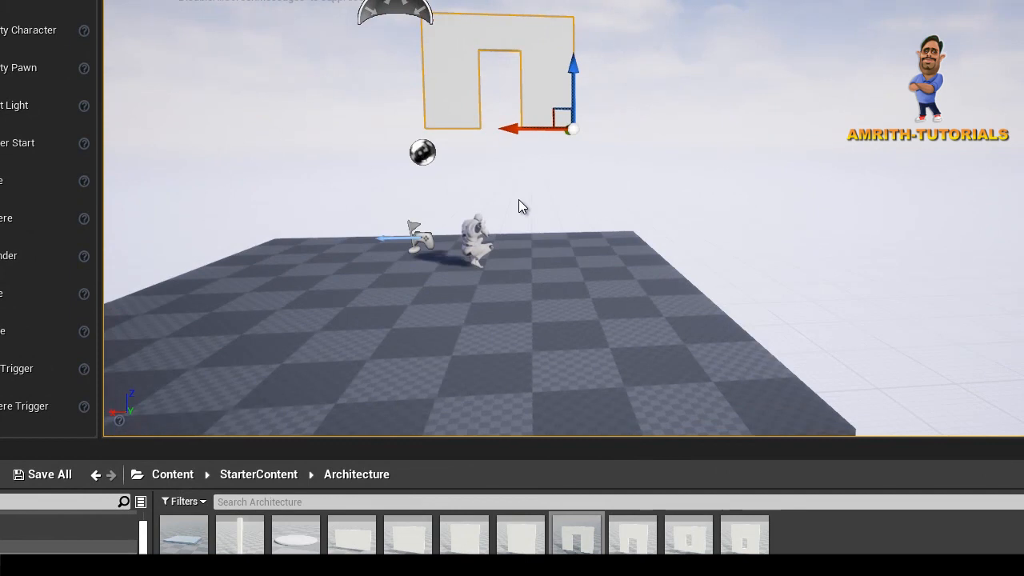
left_click_drag(576, 71, 585, 241, "shift")
left_click_drag(592, 87, 872, 101, "alt")
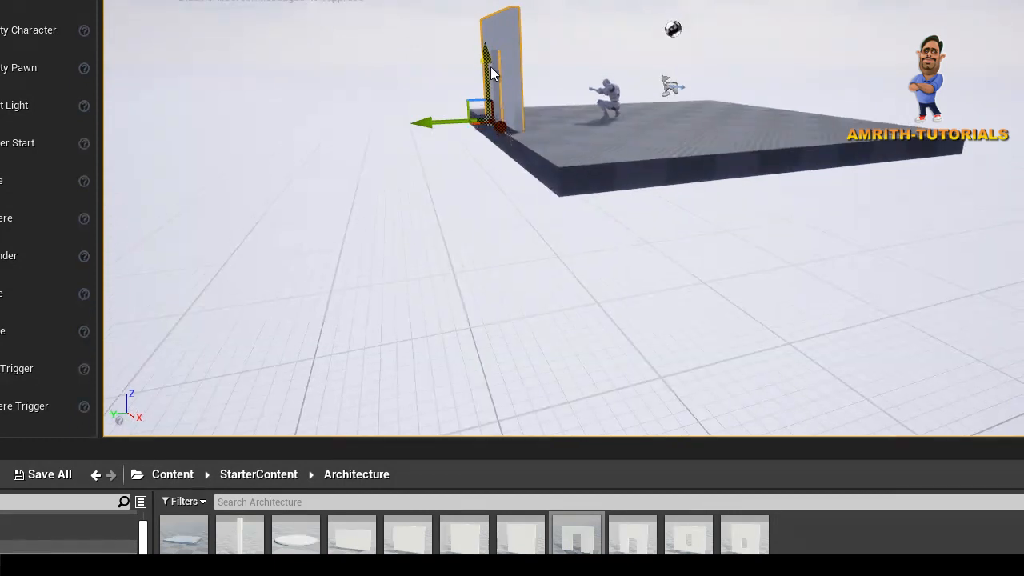
left_click_drag(483, 56, 484, 68, "shift")
right_click_drag(562, 165, 797, 258)
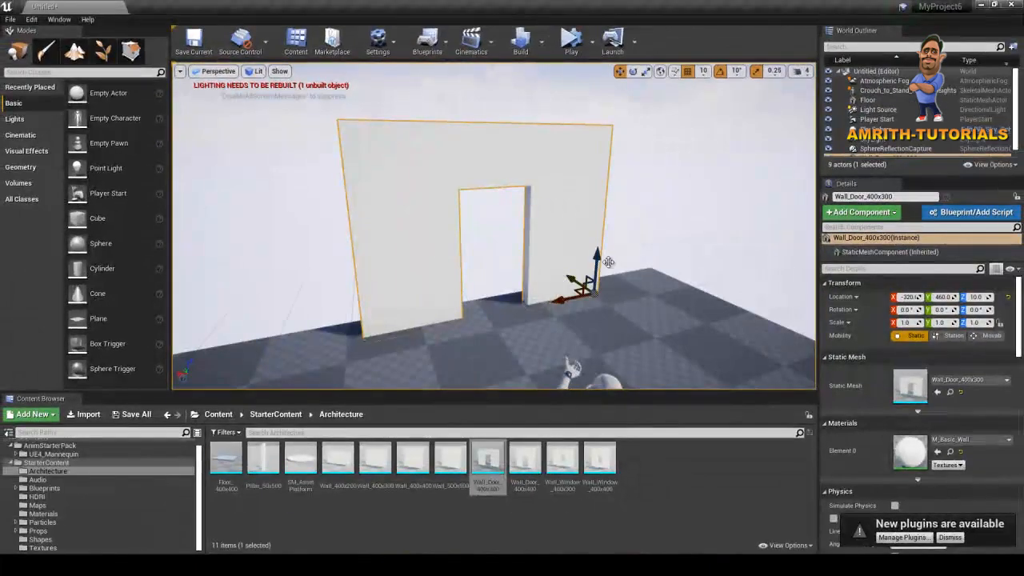
- Adjust the door wall's height to Z 20 so it rests on the floor surface
left_click_drag(600, 247, 600, 250)
scroll(653, 295, "down", 5)
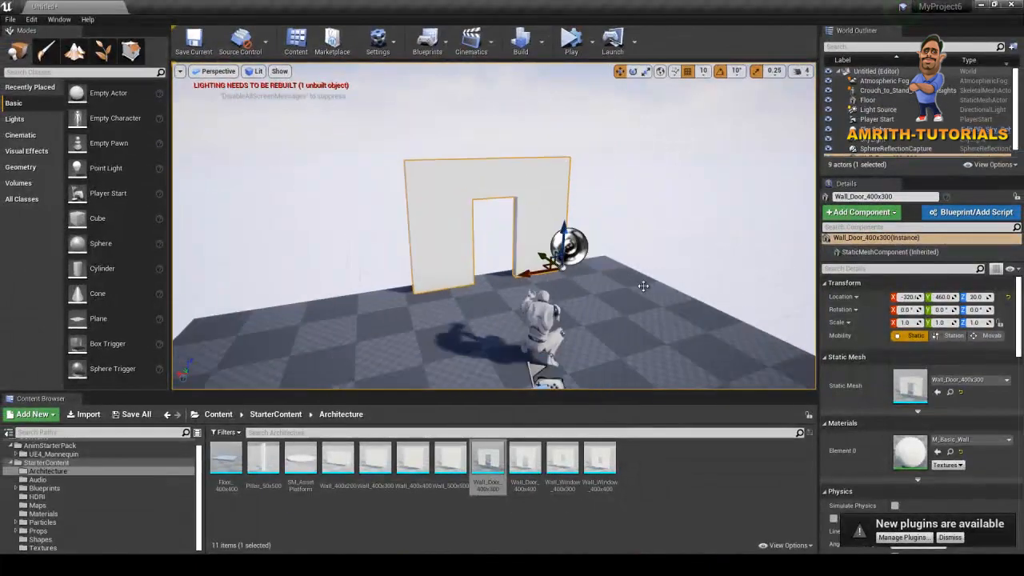
mouse_move(560, 212)
left_mouse_down("shift")
mouse_move(563, 239)
mouse_move(568, 221)
left_mouse_up("shift")
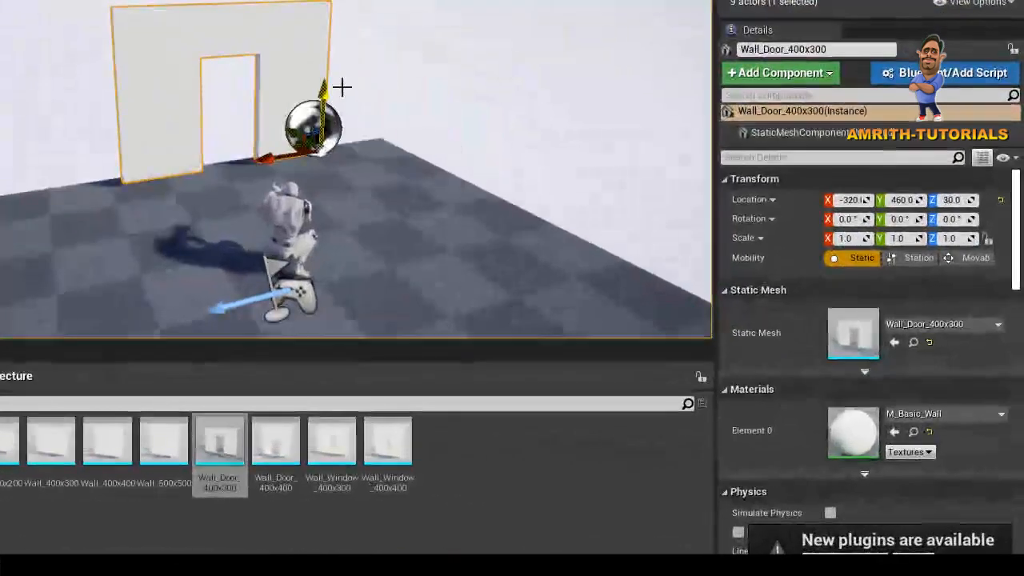
left_click_drag(342, 86, 353, 83, "shift")
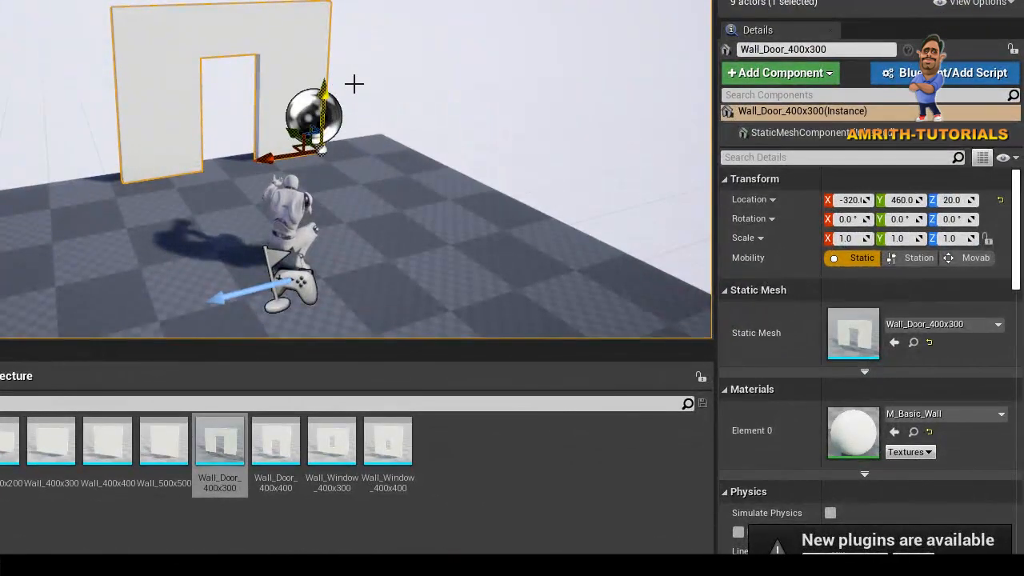
- Slide the door wall along the X axis to X -180, keeping its base at Z 20
left_click_drag(279, 138, 215, 100, "alt")
left_click_drag(339, 96, 339, 107, "alt")
left_click_drag(214, 160, 283, 131, "alt")
left_click_drag(318, 93, 320, 91)
left_click_drag(385, 159, 354, 162, "alt")
left_click_drag(276, 162, 198, 156)
left_click_drag(306, 232, 239, 214, "alt")
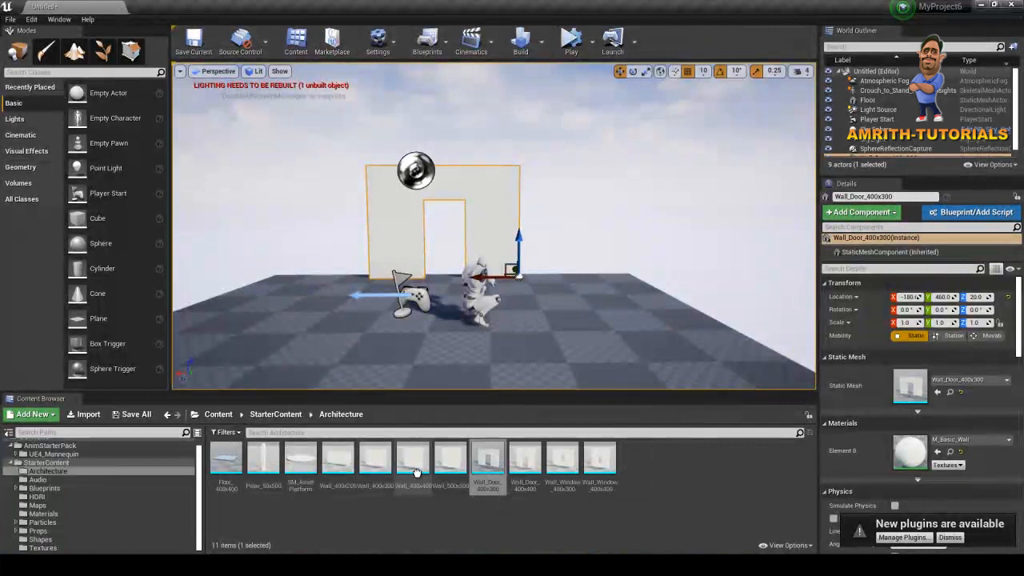
left_click_drag(416, 472, 732, 285)
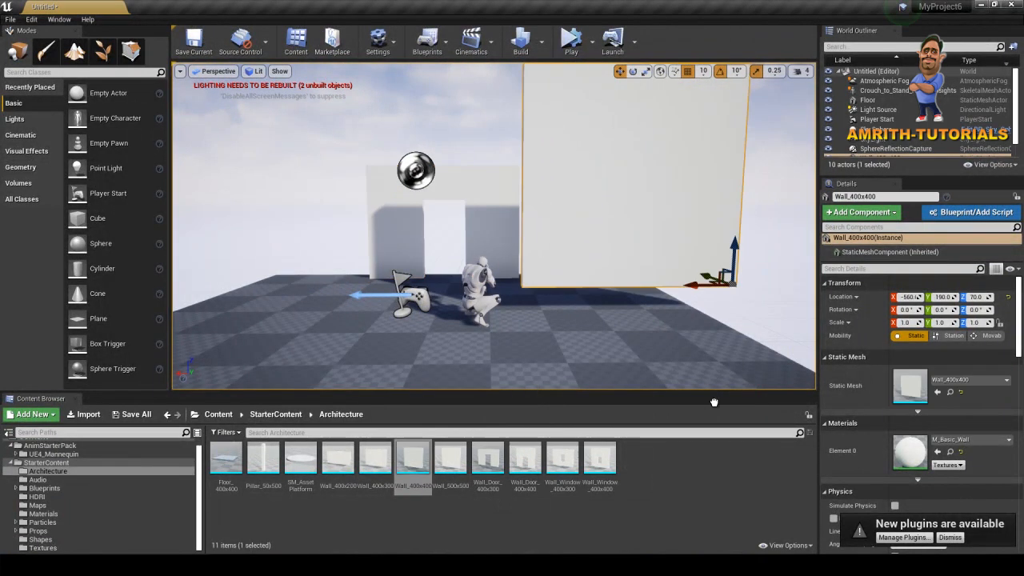
key("ctrl+z")
left_click_drag(338, 462, 737, 273)
key("ctrl+z")
- Place a Wall_400x300 mesh beside the door wall at X -580 and lower it to Z 20
left_click_drag(394, 462, 560, 308)
right_click_drag(560, 308, 560, 290)
left_click_drag(644, 254, 565, 237)
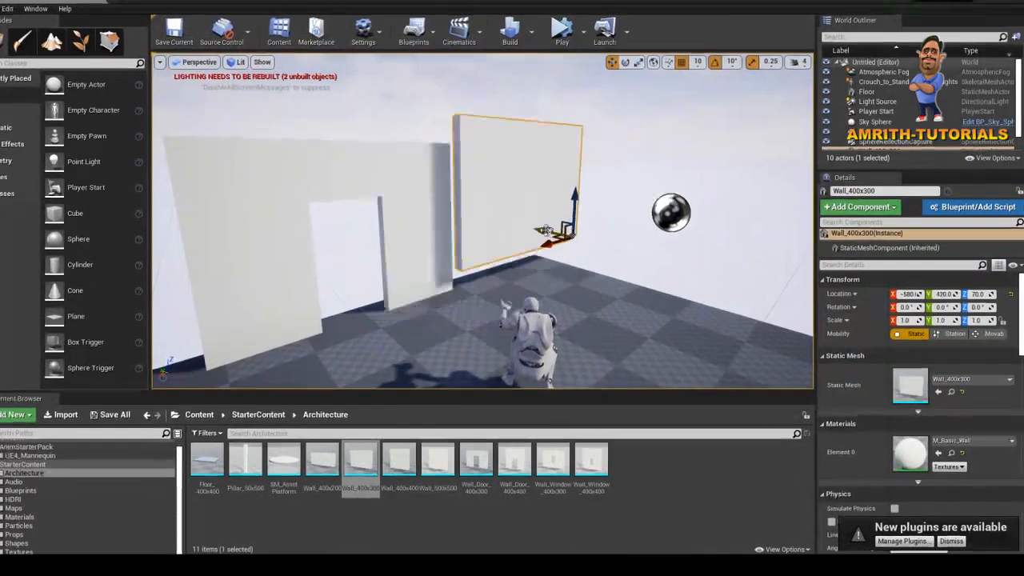
right_click_drag(442, 177, 357, 194)
left_click_drag(477, 128, 475, 153)
left_click_drag(367, 171, 460, 222, "alt")
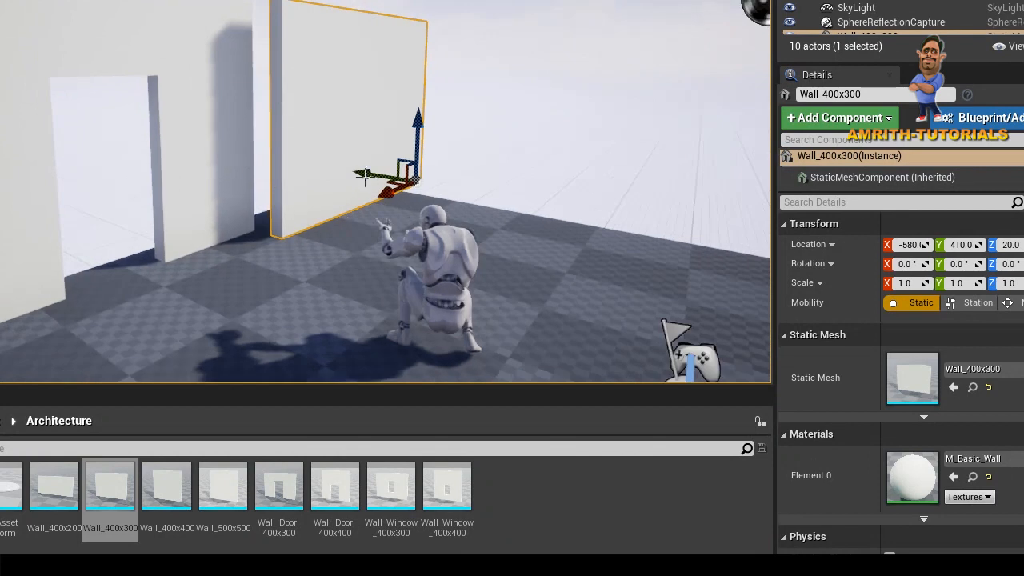
- Move the 400x300 wall along Y and X to line up with the door wall, and duplicate it
left_click_drag(358, 168, 323, 163)
left_click_drag(326, 205, 320, 200, "alt")
left_click_drag(386, 185, 383, 188)
left_click_drag(383, 187, 223, 279, "alt")
left_click_drag(421, 202, 348, 192, "alt")
key("e")
key("r")
key("w")
left_click_drag(263, 186, 303, 197, "alt")
- Pull the original Wall_400x300 away from its overlapping duplicate and delete it
left_click(536, 267)
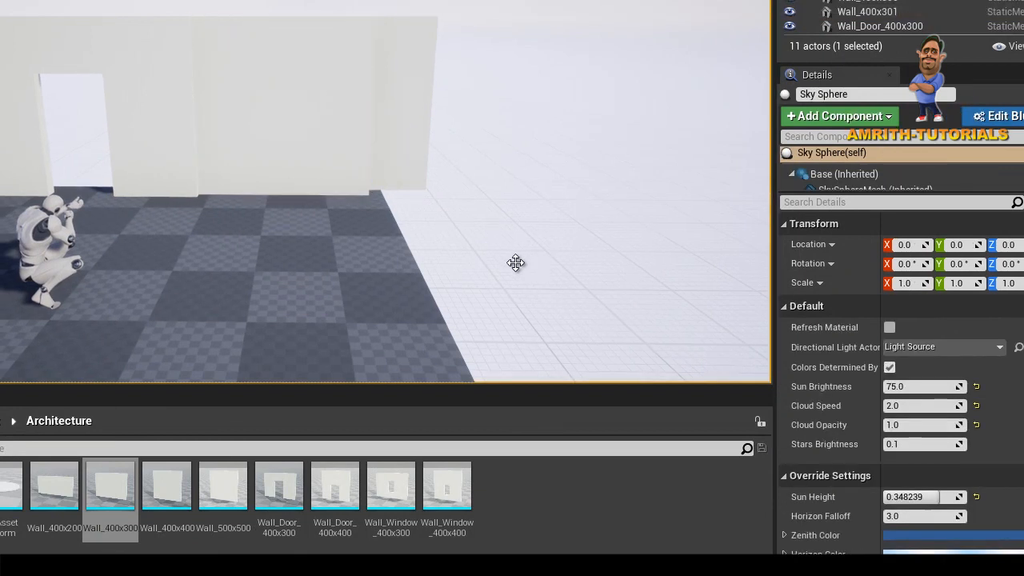
left_click(354, 148)
left_click_drag(421, 165, 566, 186)
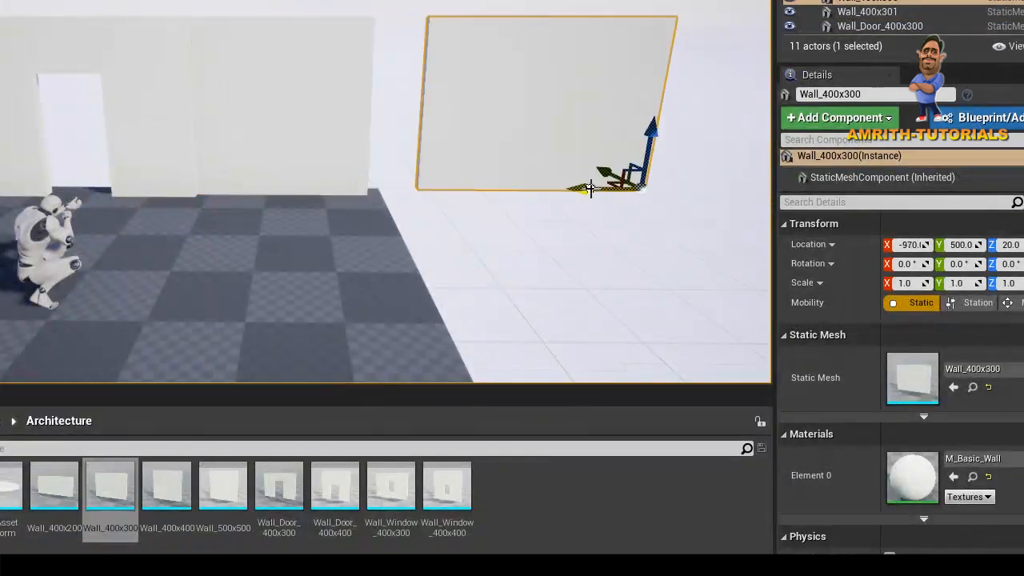
key("Delete")
left_click_drag(334, 166, 280, 160, "alt")
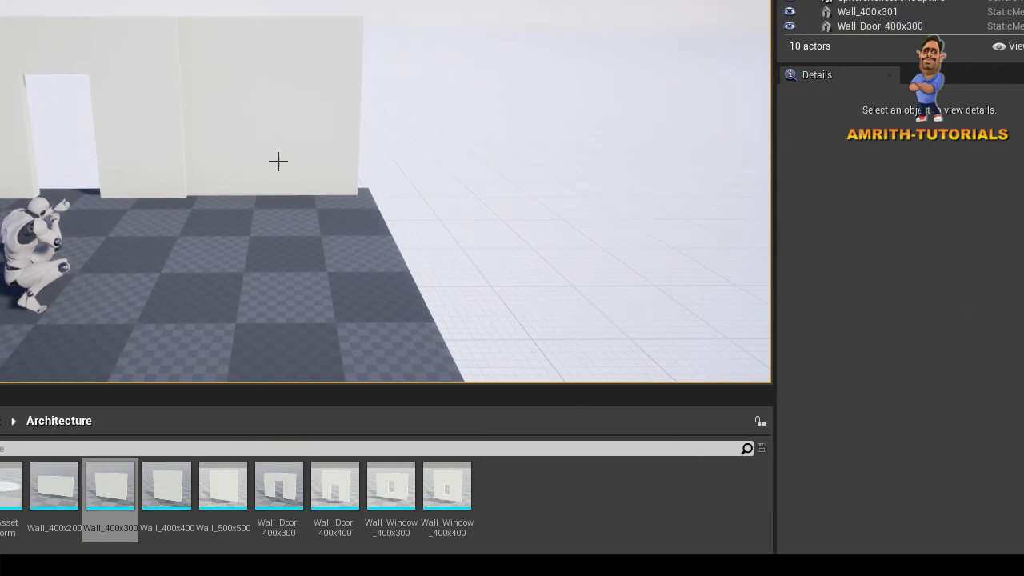
- Slide the remaining 400x300 wall along the X axis to about X -514, beside the door wall
left_click(260, 183)
mouse_move(317, 191)
left_mouse_down()
mouse_move(332, 190)
mouse_move(308, 191)
left_mouse_up()
key("e")
key("r")
key("w")
- Select the door wall and nudge it along the X axis at its joint with the solid wall
left_click(577, 189)
left_click(139, 164)
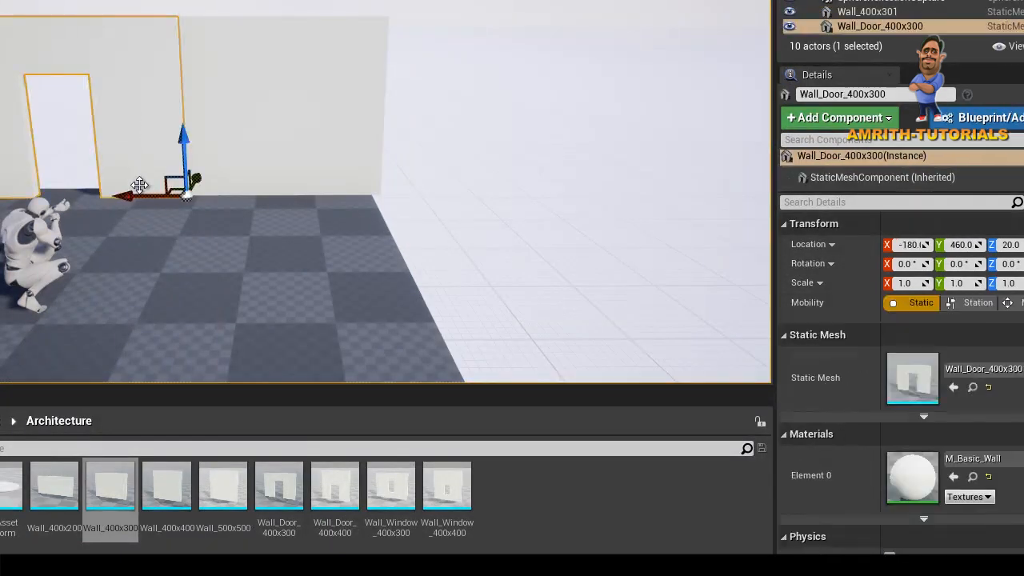
left_click_drag(130, 198, 99, 193)
left_click(482, 181)
- Move the solid 400x300 wall along the Y axis to about Y 462.4, flush with the door wall
scroll(311, 234, "down", 4)
left_click_drag(294, 202, 20, 220, "alt")
left_click(632, 261)
scroll(630, 265, "down", 4)
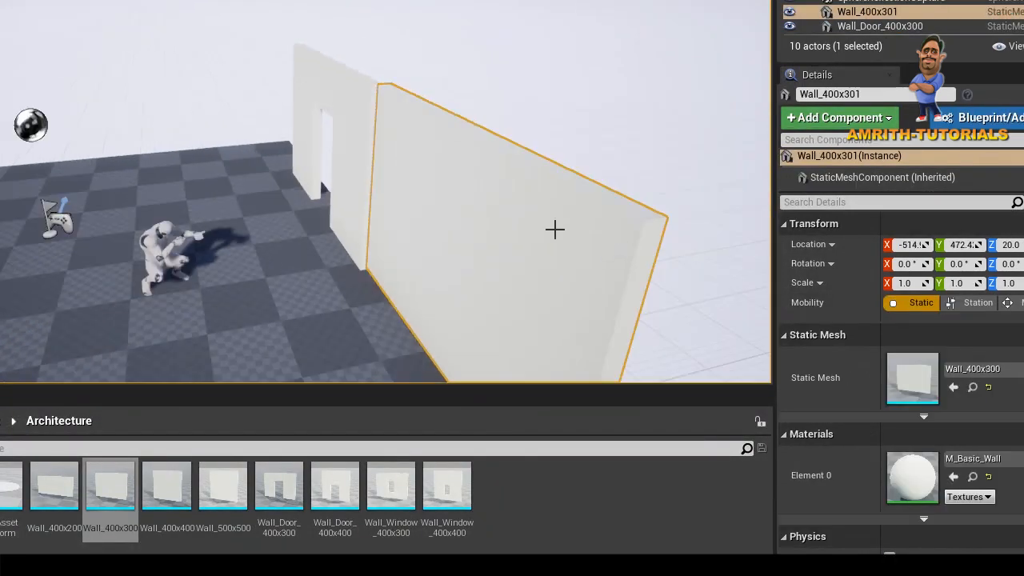
left_click_drag(620, 247, 444, 236, "alt")
scroll(468, 259, "down", 1)
scroll(478, 332, "down", 3)
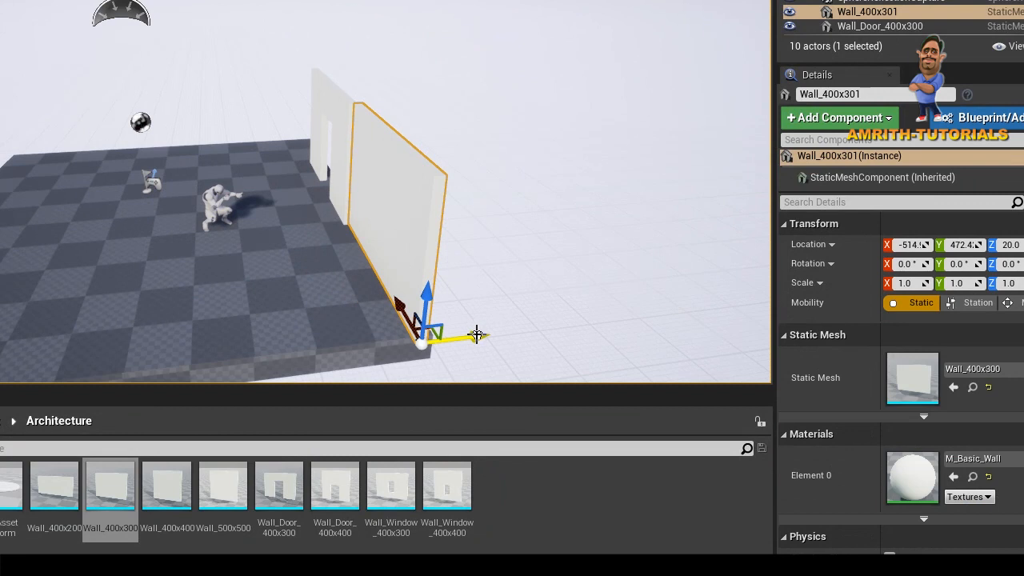
left_click_drag(477, 333, 472, 334)
left_click_drag(204, 225, 509, 196, "alt")
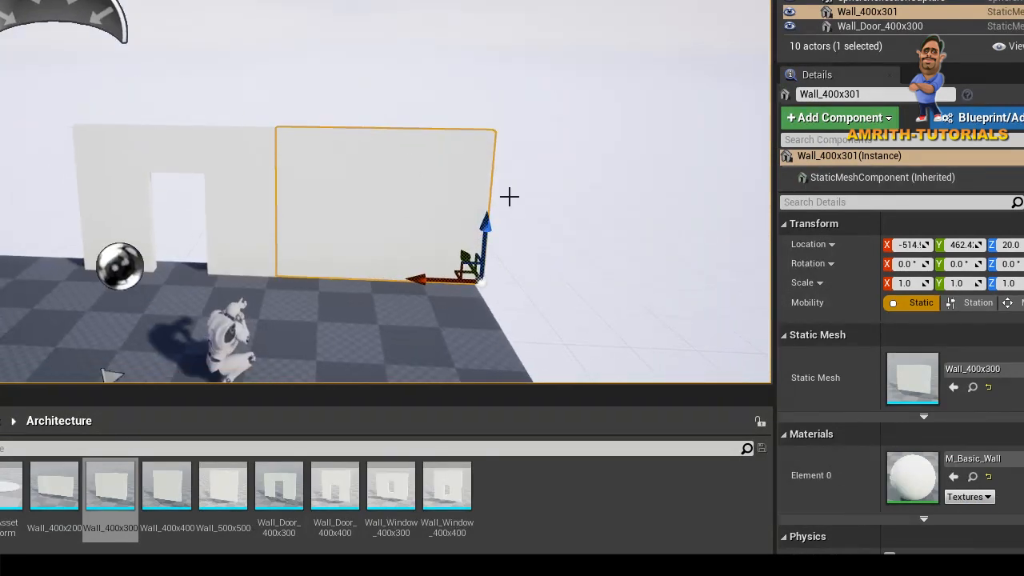
- Duplicate the solid 400x300 wall along the Y axis to about Y 92.4, parallel to the existing wall
scroll(510, 197, "down", 3)
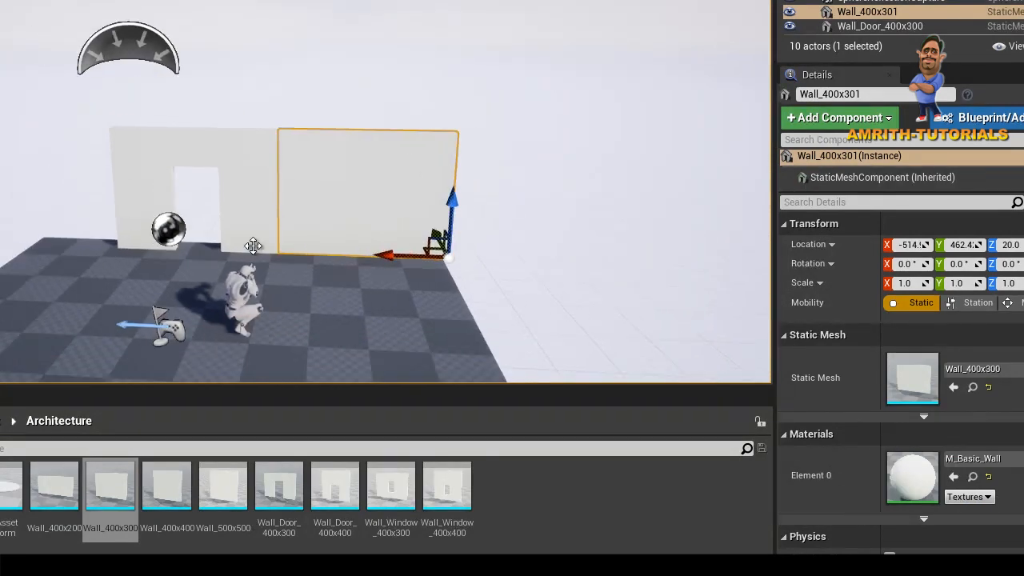
left_click_drag(245, 268, 160, 267, "alt")
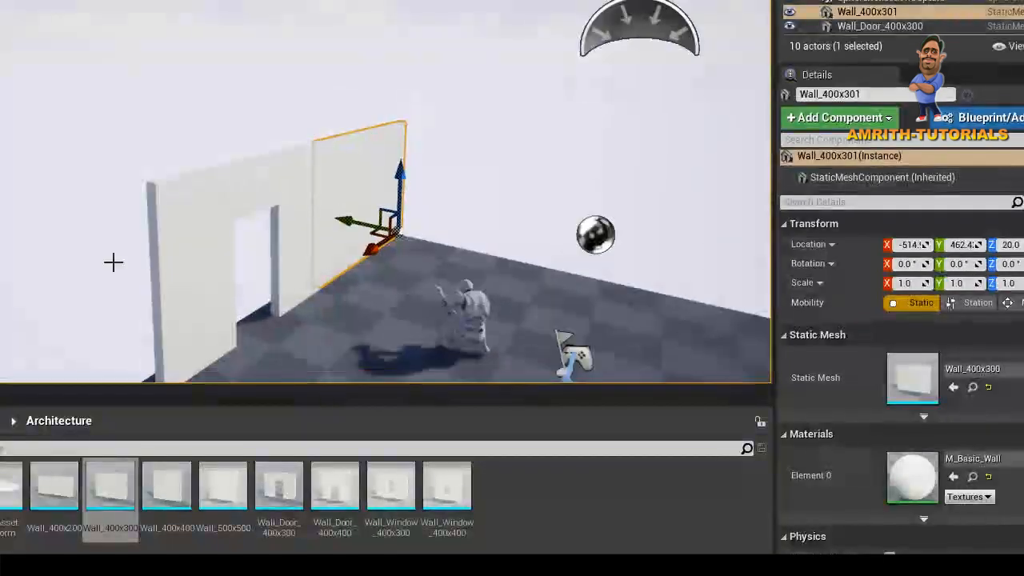
left_click_drag(341, 224, 475, 254, "alt")
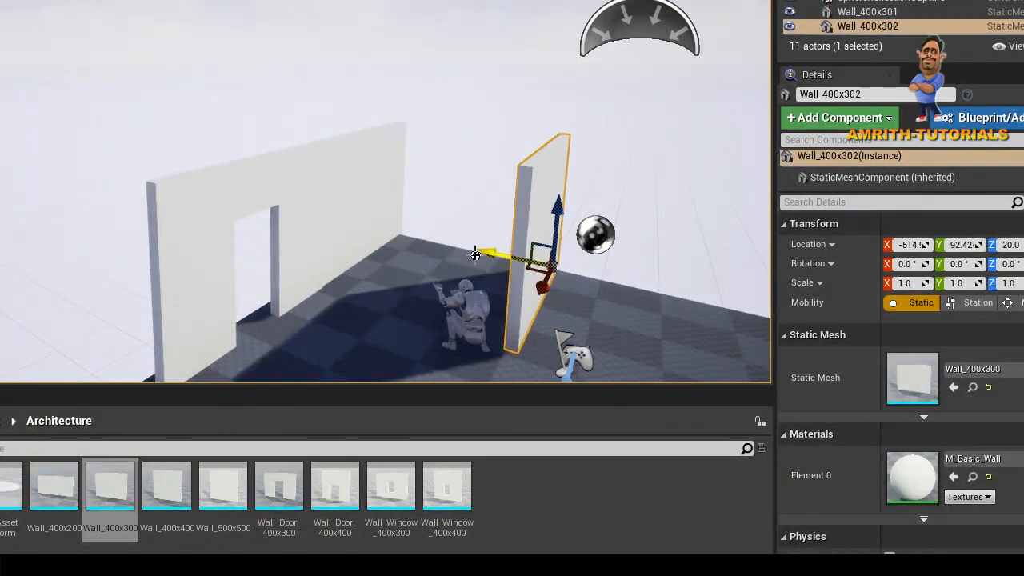
scroll(486, 292, "down", 3)
middle_click_drag(506, 301, 440, 286)
scroll(590, 325, "down", 2)
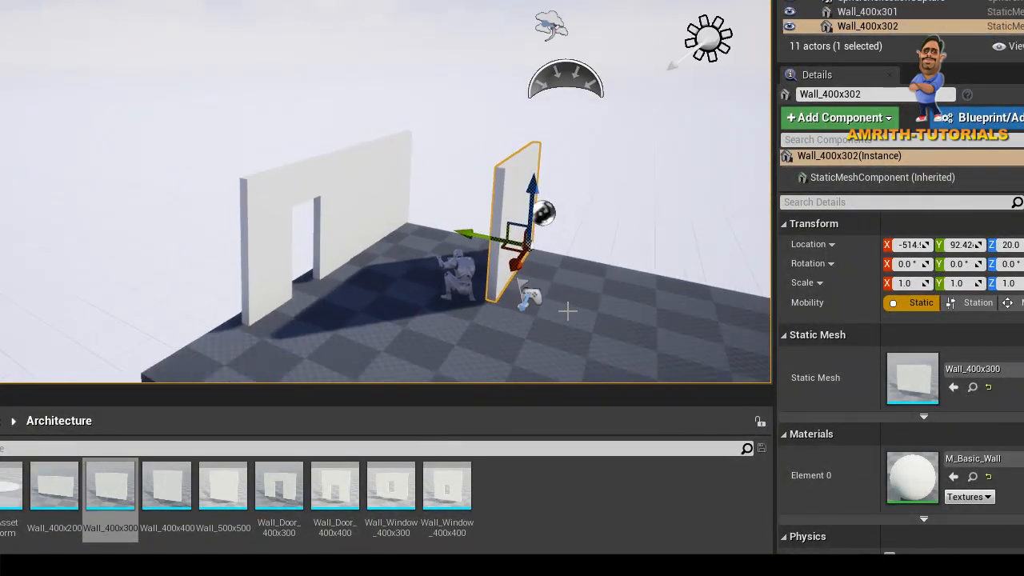
- Rotate the duplicated 400x300 wall to -90° about the Z axis, perpendicular to the door wall
key("f")
scroll(321, 290, "down", 4)
left_click_drag(322, 290, 304, 295, "alt")
key("e")
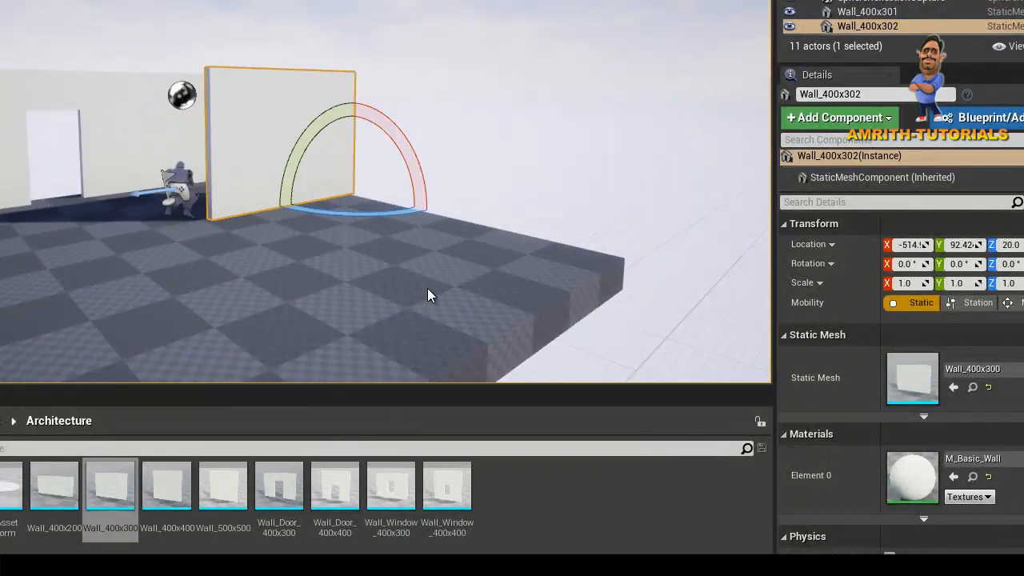
left_click_drag(339, 216, 650, 203)
left_click_drag(216, 183, 228, 215, "alt")
- Duplicate the rotated wall twice along the Y axis, to about Y 52.4 and Y -347, to extend the back wall
key("w")
left_click_drag(150, 182, 305, 180, "alt")
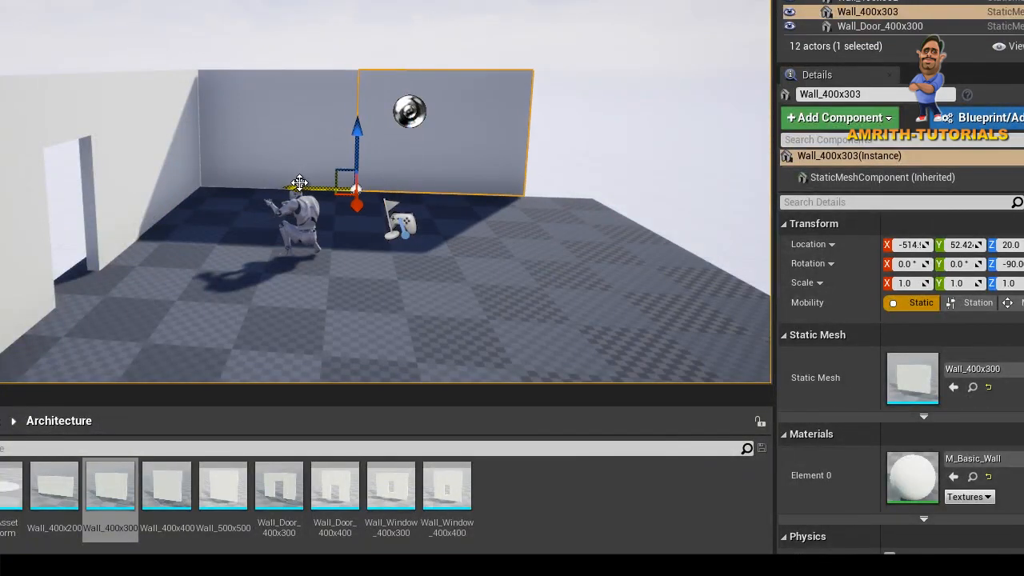
left_click_drag(295, 184, 457, 193, "alt")
scroll(696, 205, "down", 8)
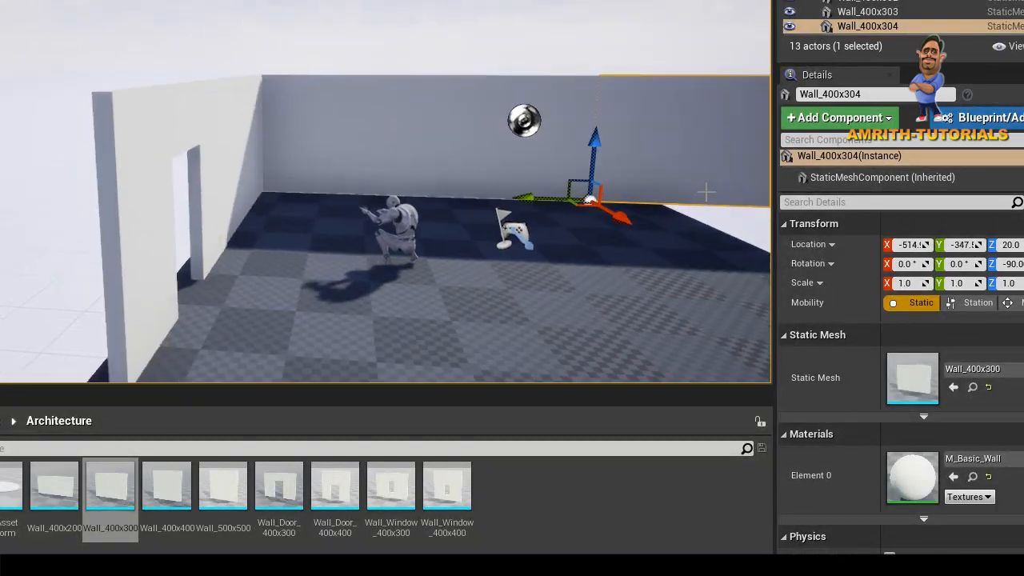
- Rescale the floor to 1.0 along the Y axis and move it to about Y -20
left_click(529, 306)
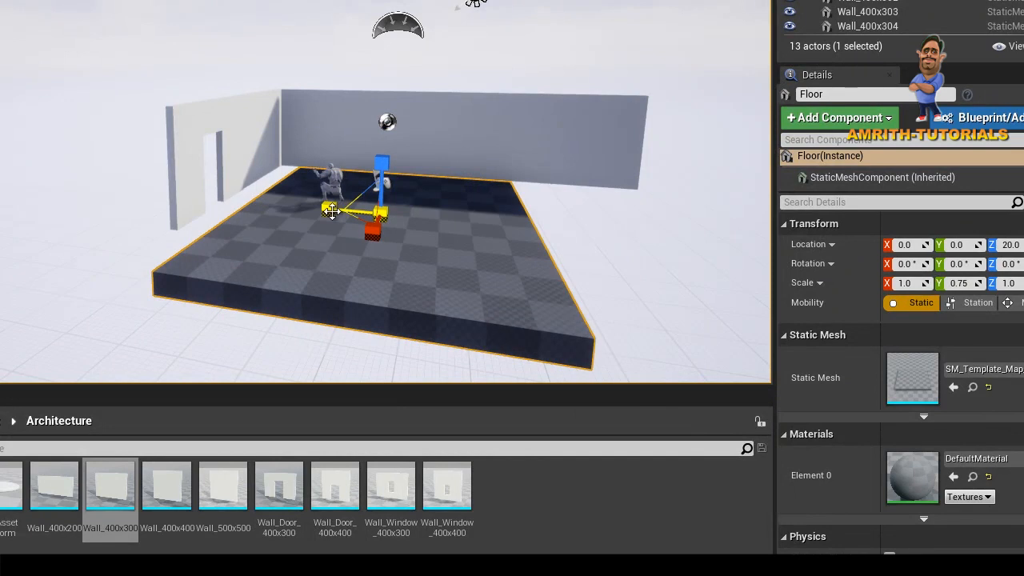
left_click_drag(326, 209, 331, 212)
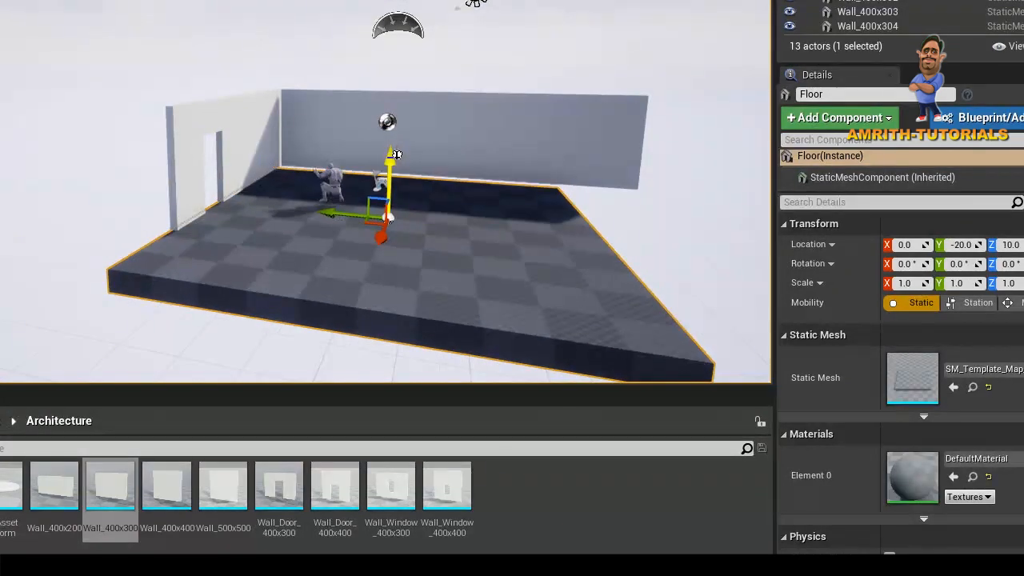
left_click(233, 11)
left_click_drag(299, 133, 173, 134, "alt")
left_click(323, 145)
left_click_drag(311, 178, 587, 219, "alt")
key("ctrl+z")
scroll(315, 221, "down", 2)
- Duplicate the outermost back-wall panel to about X -304, Y -457 and rotate the copy to 0° about the Z axis
left_click(392, 160)
key("f")
scroll(285, 229, "down", 3)
scroll(287, 240, "down", 3)
left_click_drag(305, 252, 504, 218, "alt")
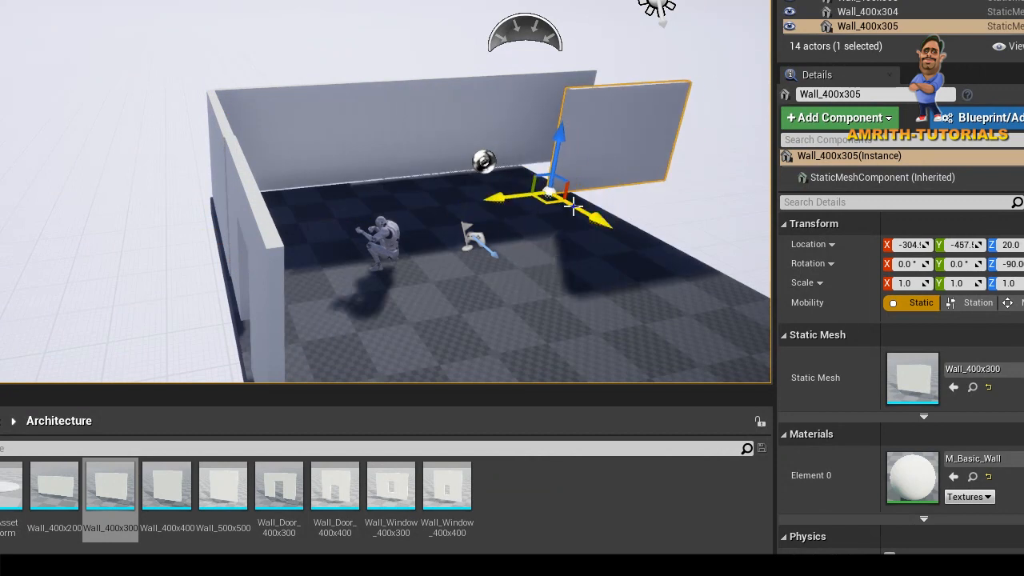
key("e")
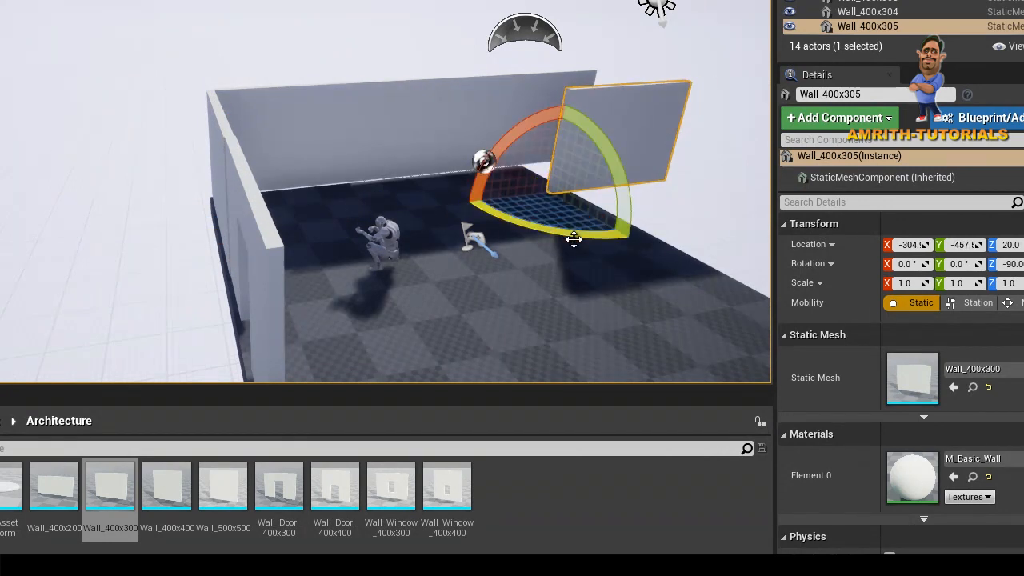
left_click_drag(559, 236, 292, 182)
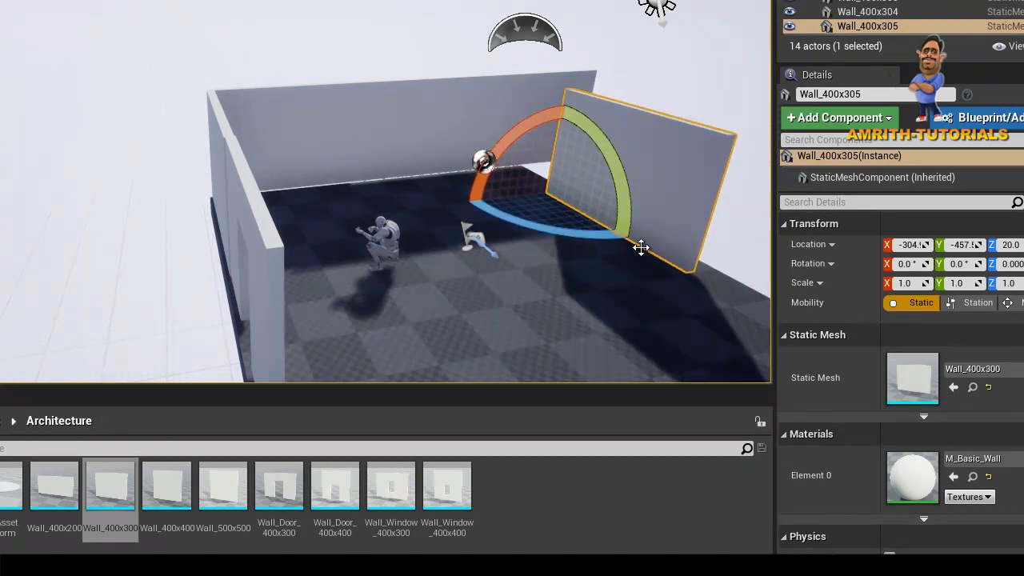
- Move the rotated copy along the X axis to about X -494, against the back wall
left_click_drag(631, 245, 811, 274, "alt")
key("w")
left_click_drag(576, 217, 506, 198)
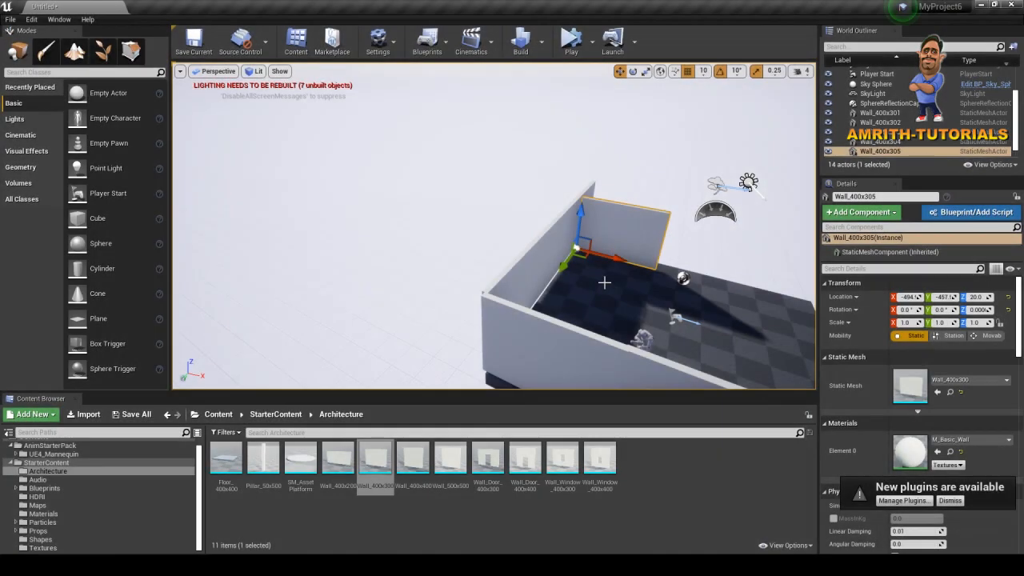
- Duplicate the new side wall twice along the X axis, placing the last copy at about X 315
key("f")
scroll(504, 290, "down", 4)
left_click_drag(481, 297, 748, 289, "alt")
scroll(622, 276, "down", 4)
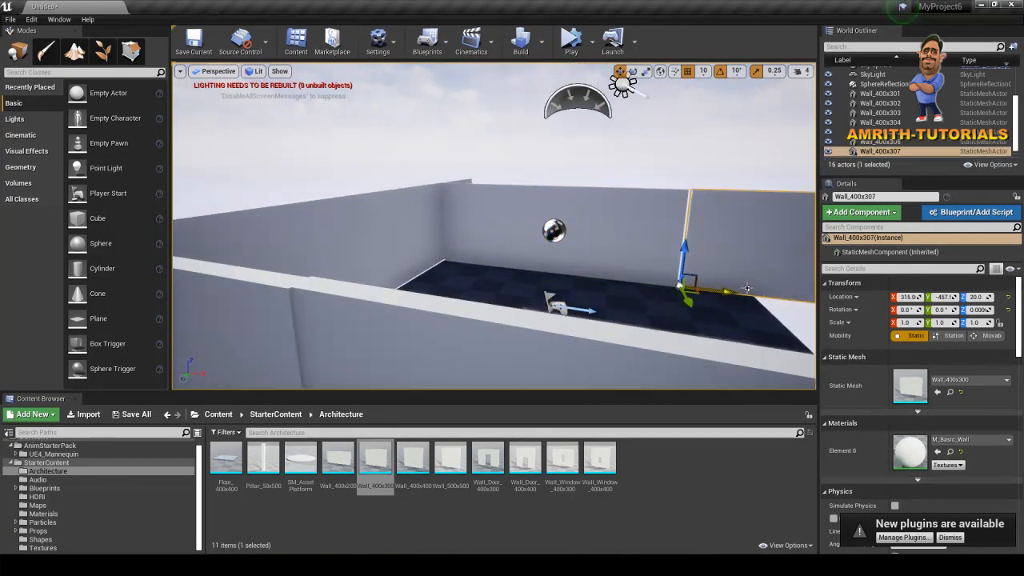
left_click_drag(652, 312, 629, 303, "alt")
- Select the floor and raise it to Z 30
left_click(573, 314)
left_click_drag(524, 236, 523, 232)
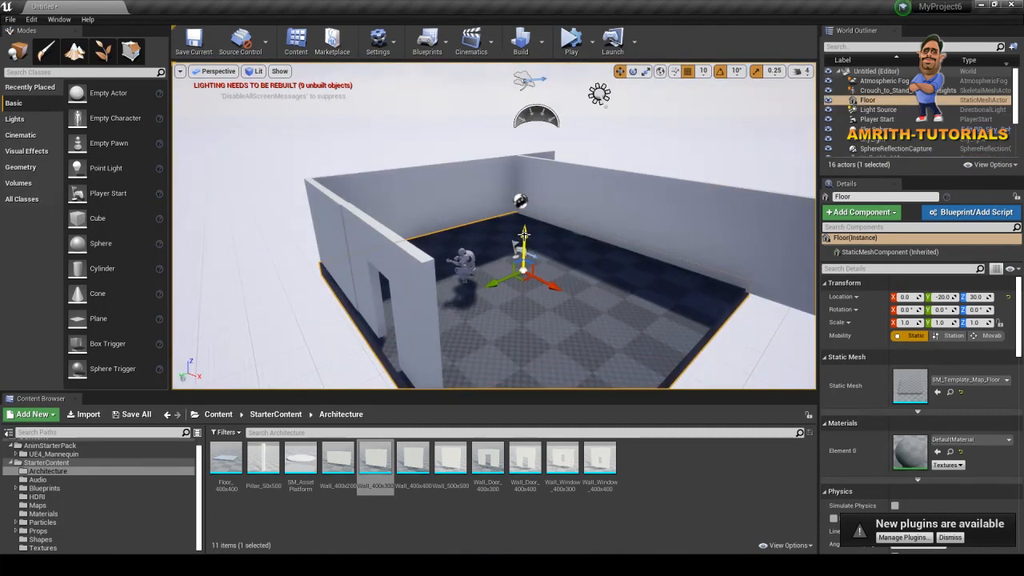
left_click(498, 155)
- Duplicate the outermost side-wall panel along the Y axis across the room to continue the door wall
left_click_drag(611, 262, 512, 266, "alt")
scroll(613, 272, "down", 3)
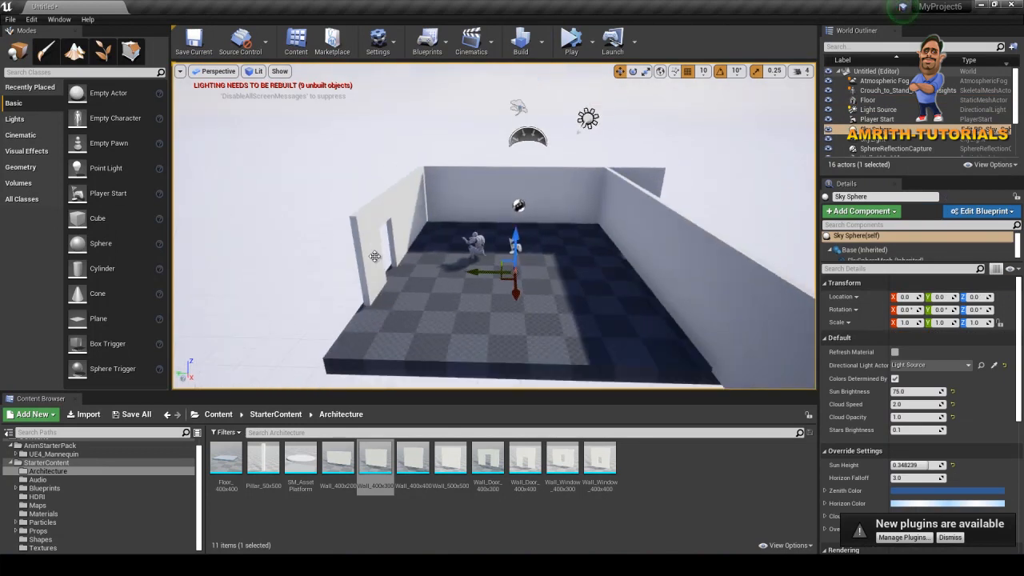
left_click(377, 279)
left_click(707, 313)
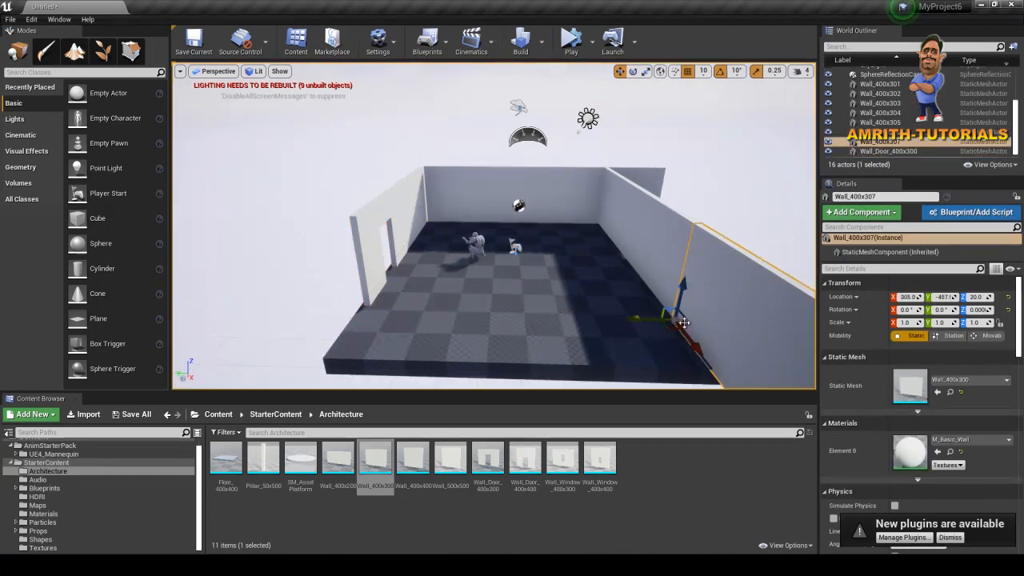
left_click_drag(636, 318, 337, 326, "alt")
left_click(312, 206)
scroll(427, 244, "down", 3)
left_click_drag(464, 269, 307, 236, "alt")
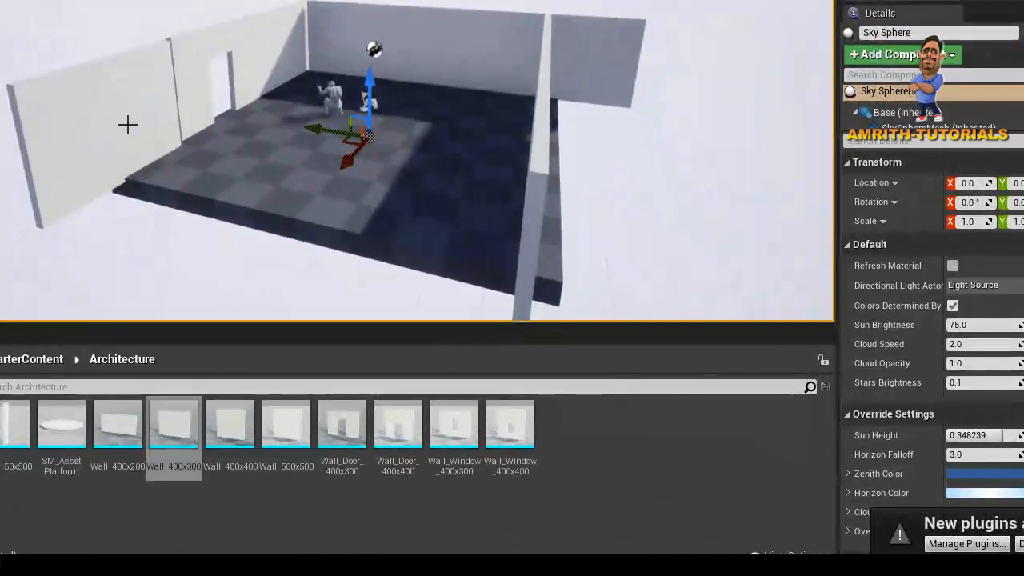
- Duplicate the solid panel beside the door wall into the room's open end and rotate the copy -90° about the Z axis
left_click(121, 115)
left_click_drag(145, 107, 65, 157, "alt")
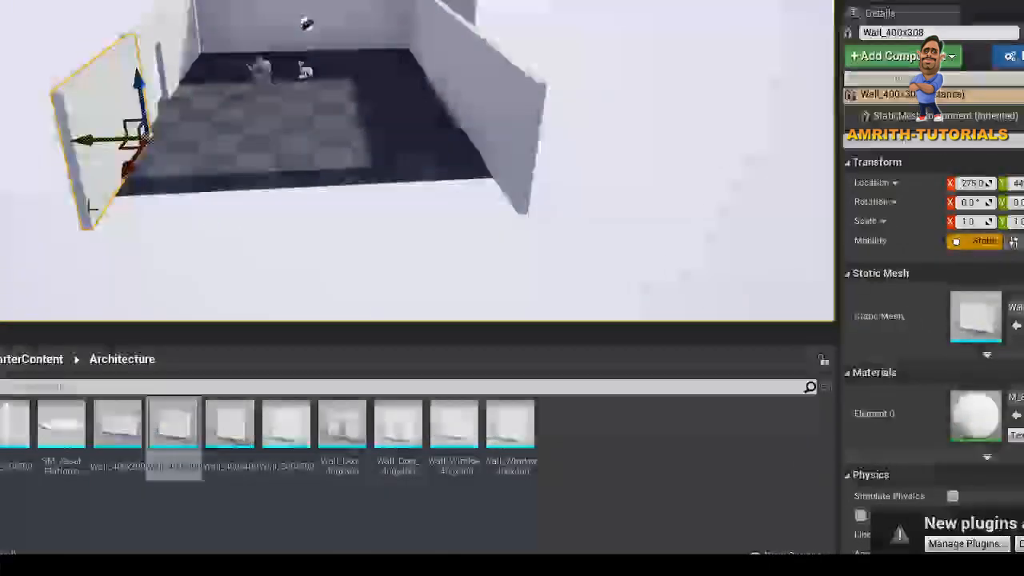
left_click_drag(88, 160, 218, 164, "alt")
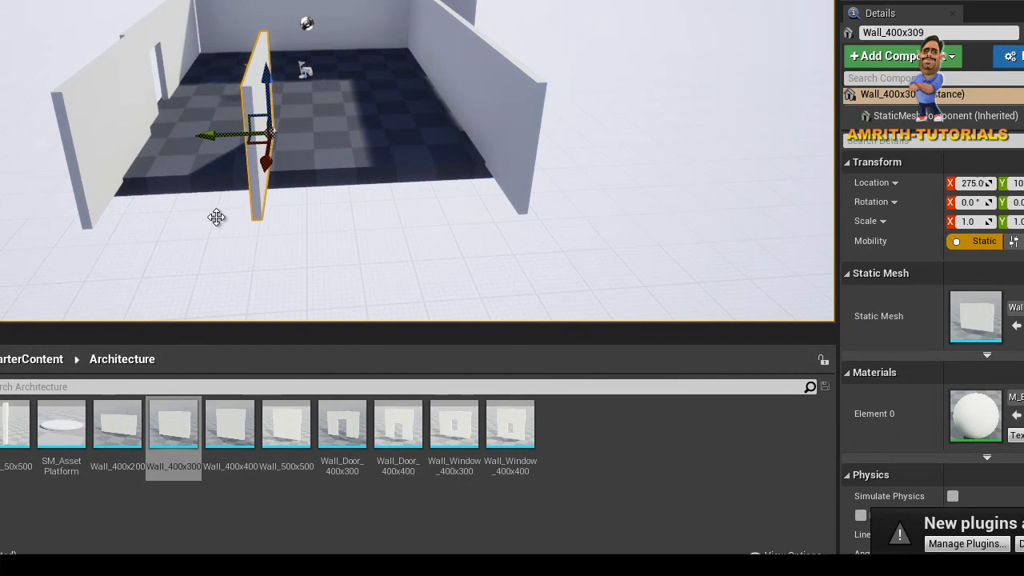
key("e")
left_click_drag(284, 180, 608, 132)
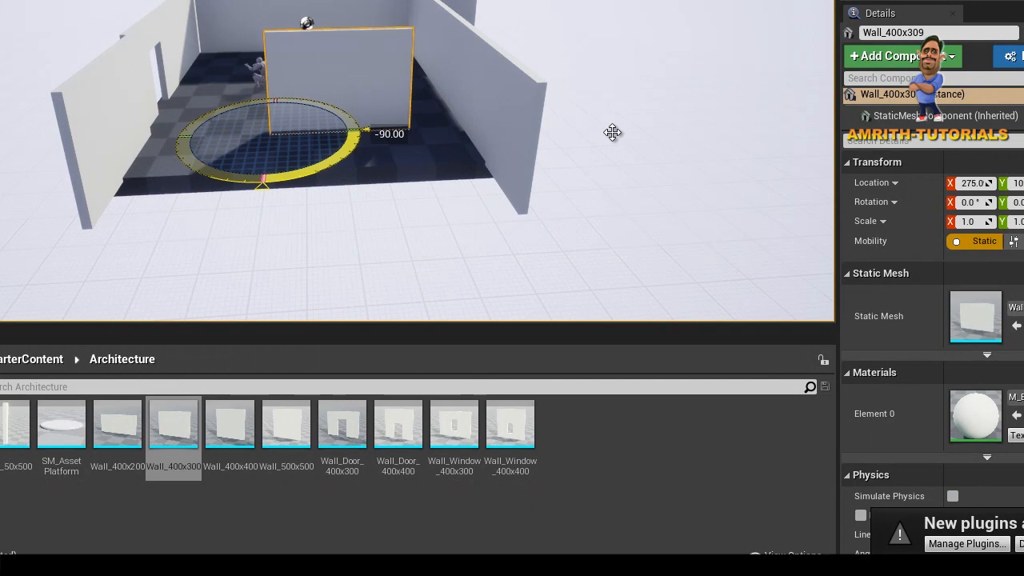
- Move the rotated copy to about X 705 and slide it along the Y axis to meet the far side wall
left_click_drag(157, 151, 496, 196, "alt")
key("w")
left_click_drag(355, 185, 251, 216)
left_click_drag(351, 183, 423, 181)
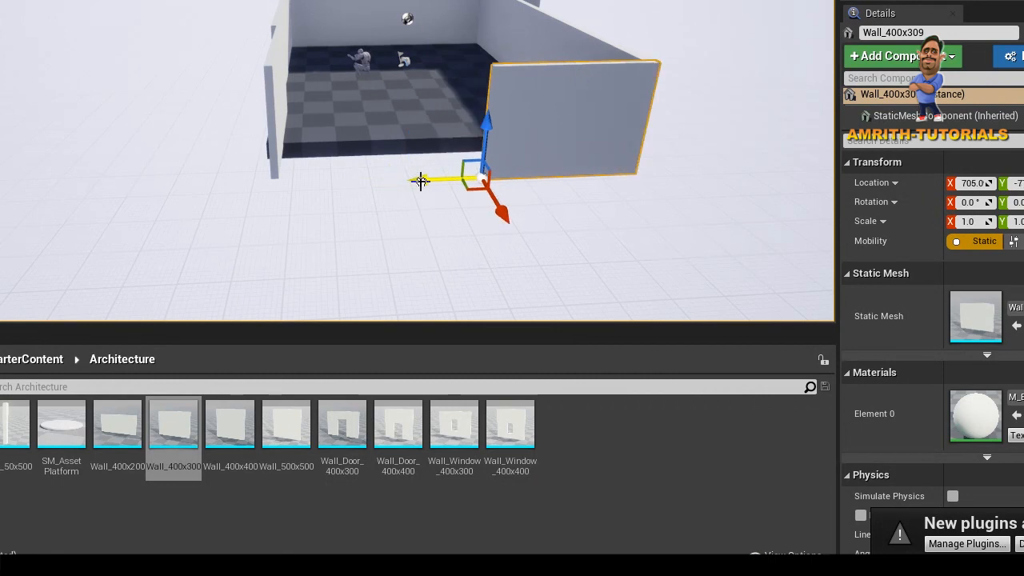
- Select the floor and scale it to 1.5 along the X axis to reach under the end wall
left_click(368, 135)
left_click_drag(250, 155, 481, 201, "alt")
key("r")
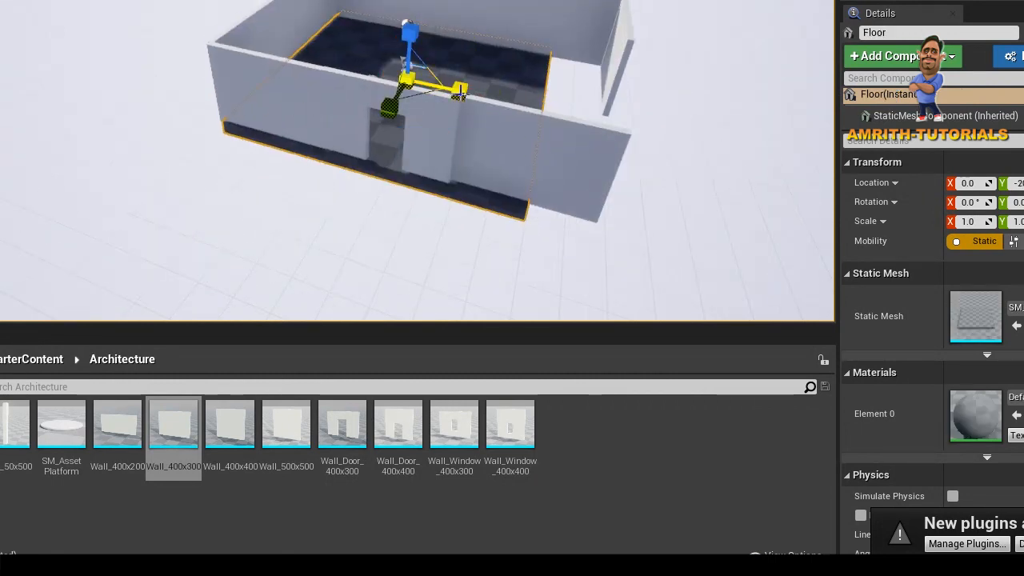
left_click_drag(458, 94, 491, 101)
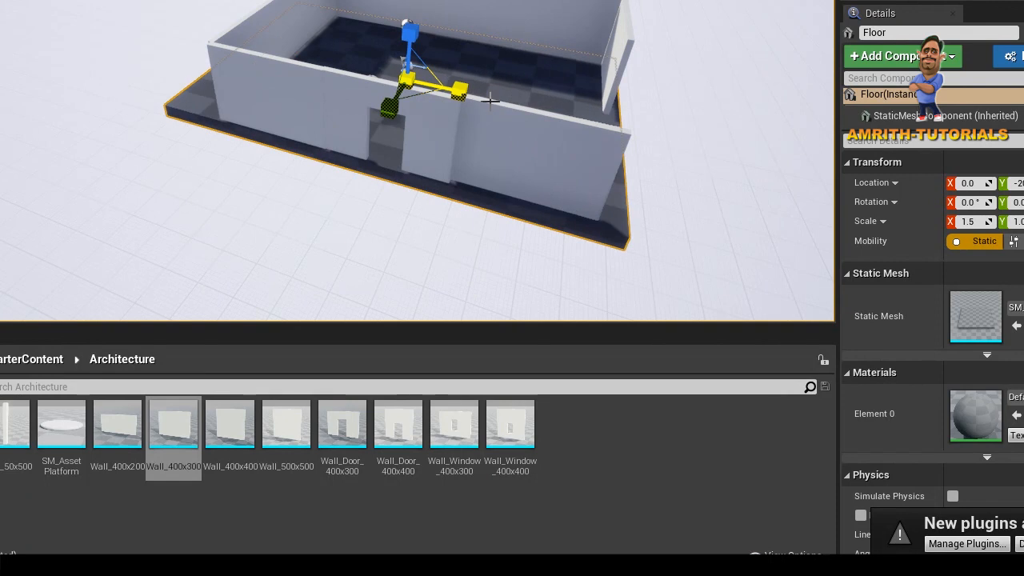
- Select the end wall and duplicate it along the Y axis to close the room's open side
left_click(623, 68)
scroll(702, 93, "up", 5)
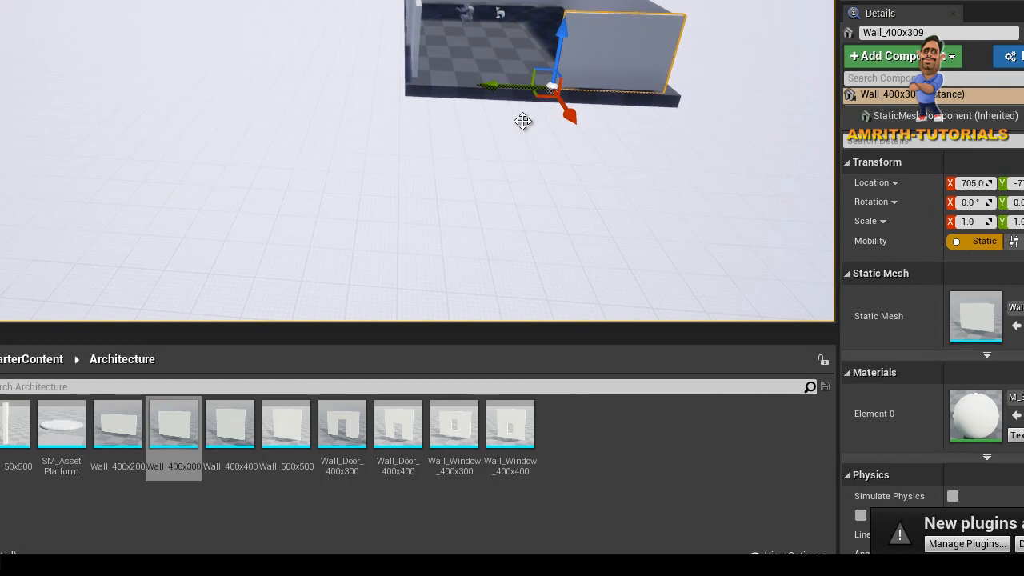
left_click_drag(494, 94, 365, 90, "alt")
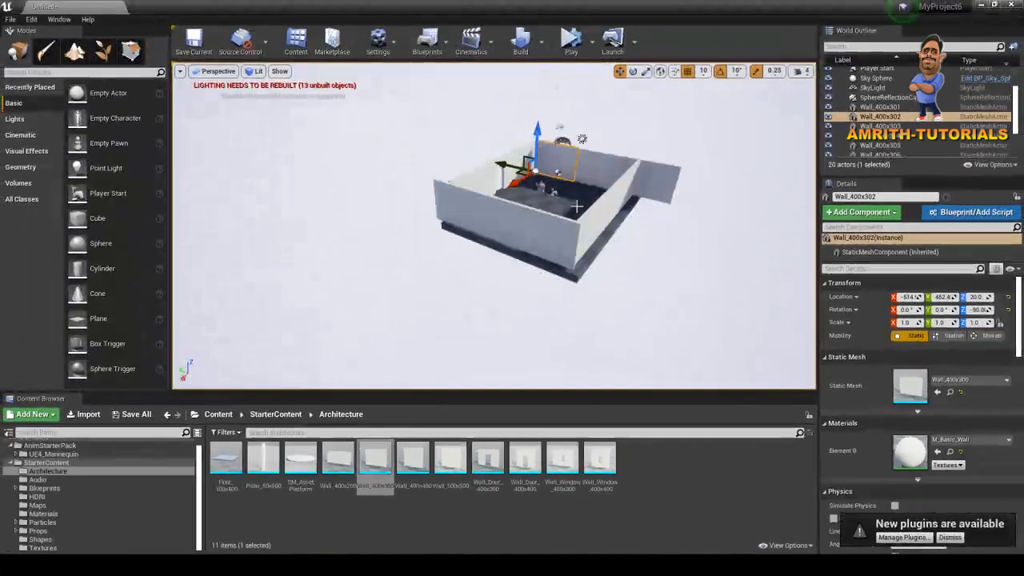
- Select and frame the door wall, and switch the viewport to the Top orthographic view of the whole room
left_click_drag(576, 206, 505, 214, "alt")
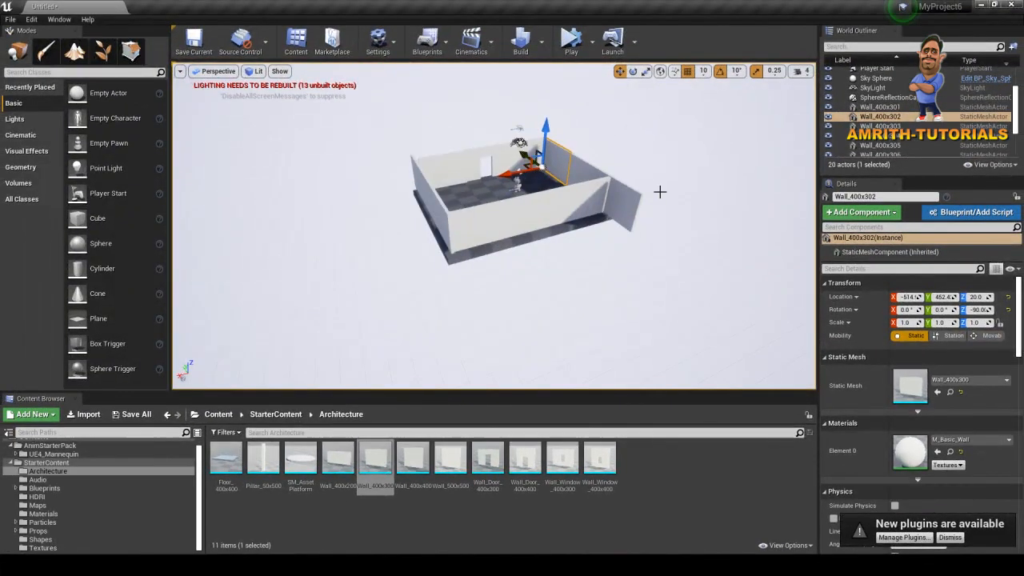
scroll(550, 185, "up", 4)
left_click(478, 136)
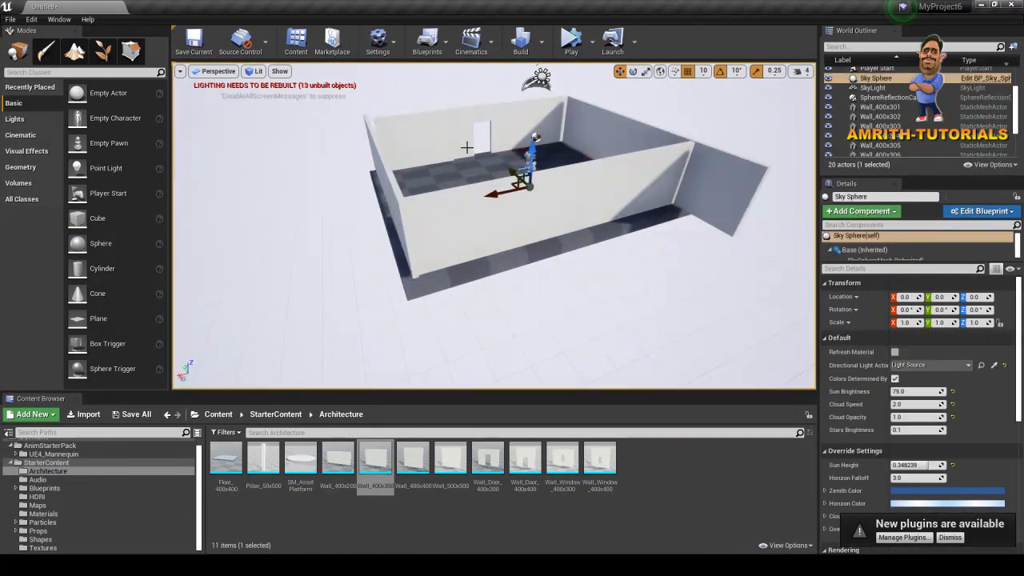
key("f")
left_click_drag(567, 285, 519, 223, "alt")
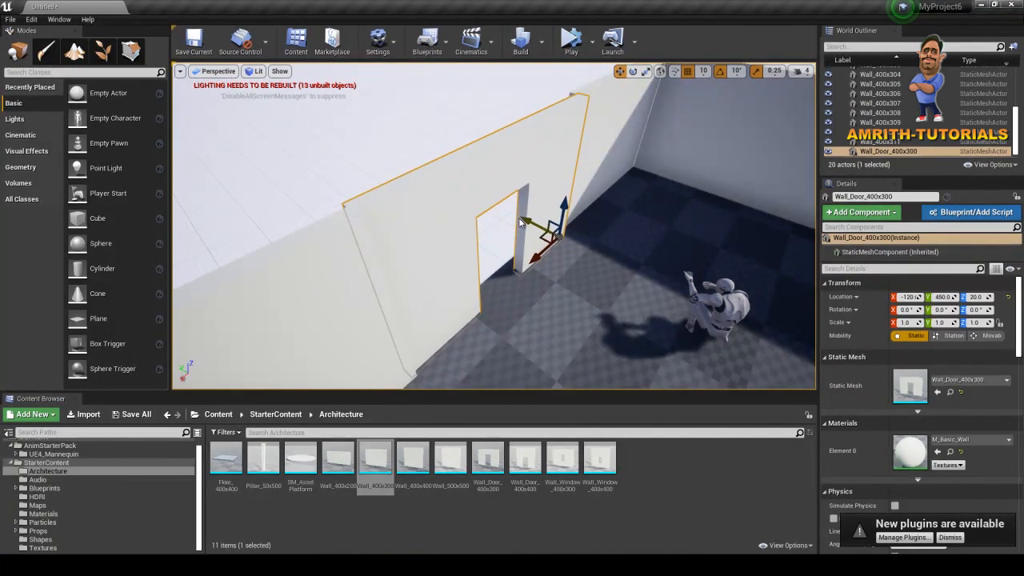
left_click(217, 72)
left_click(230, 110)
scroll(507, 183, "down", 6)
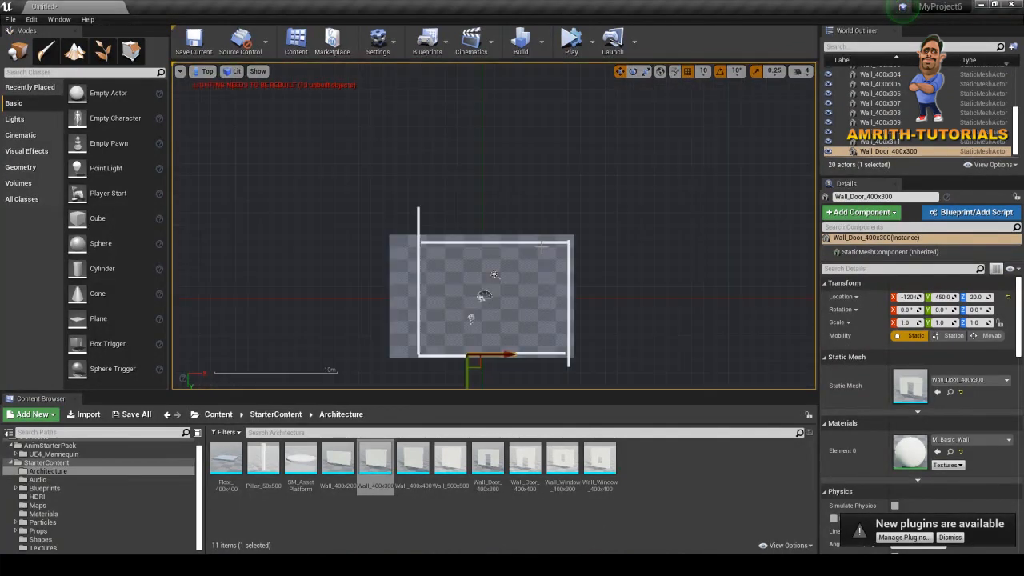
scroll(542, 269, "up", 3)
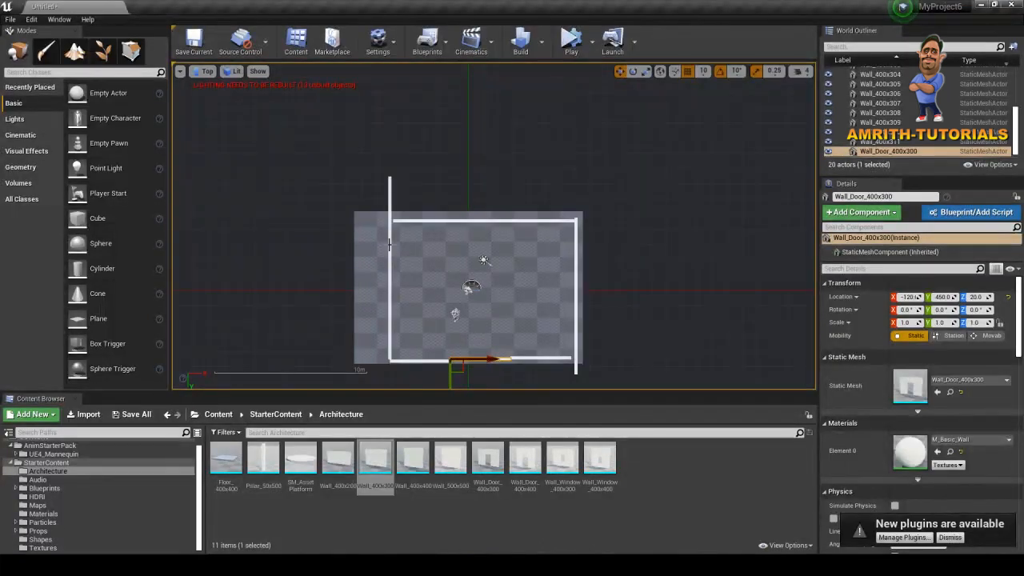
- Select the back-wall panel that overshoots the side wall and shorten it by scaling along its length
left_click(389, 244)
scroll(392, 244, "up", 2)
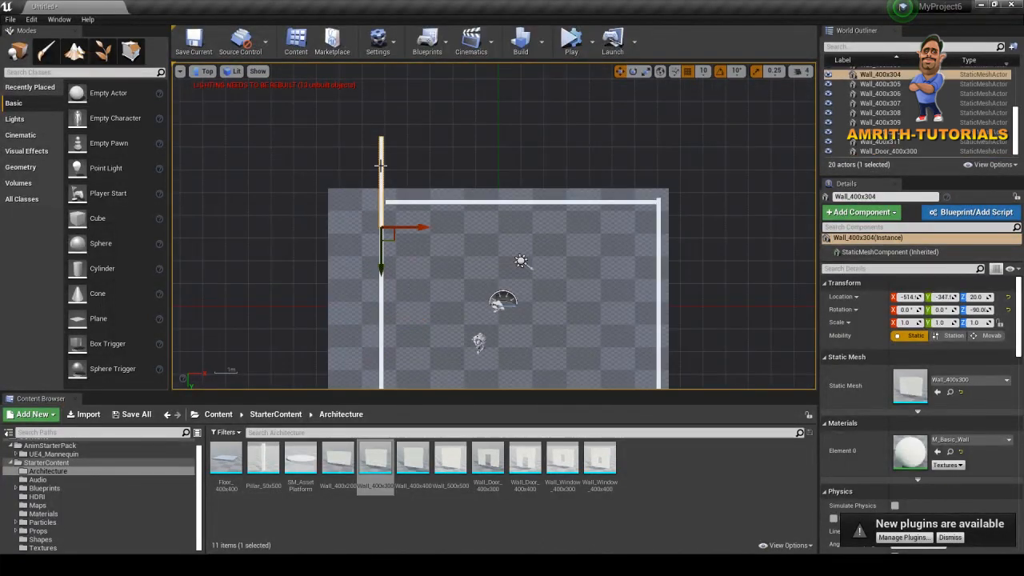
key("space")
key("space")
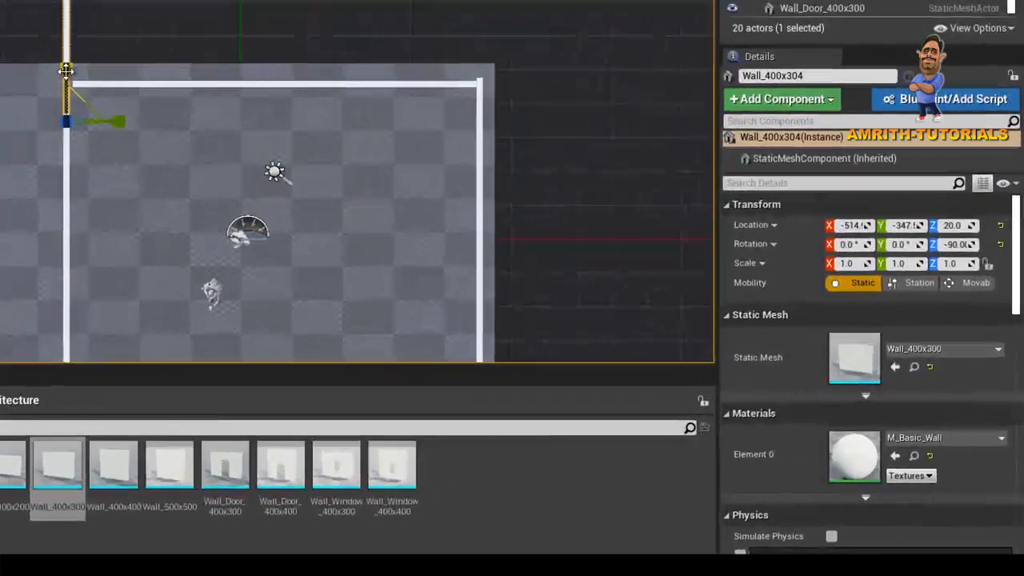
left_click_drag(381, 193, 381, 203)
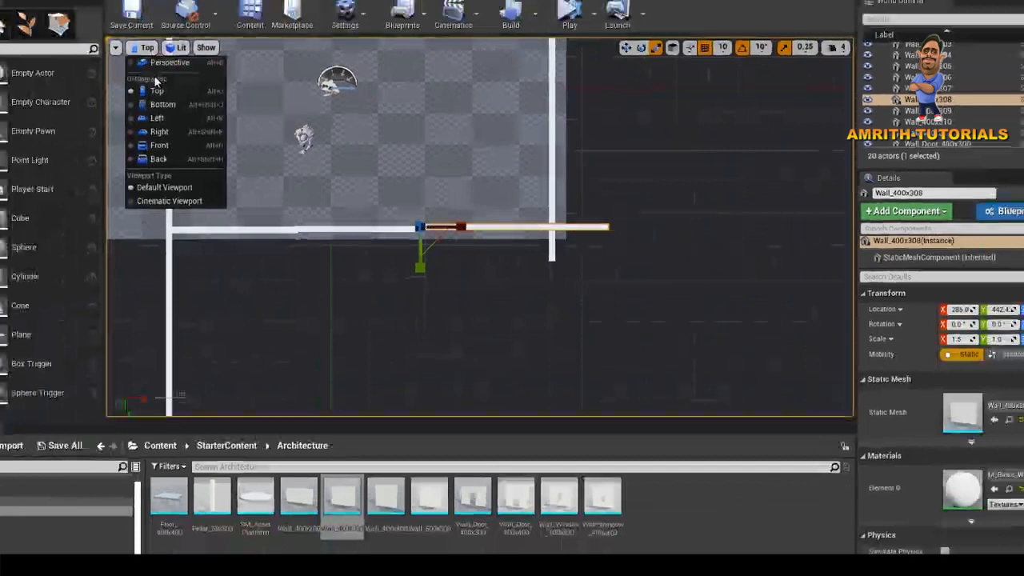
- Return to the Perspective view, focus on the mannequin and inspect the walls from inside the room
left_click(164, 62)
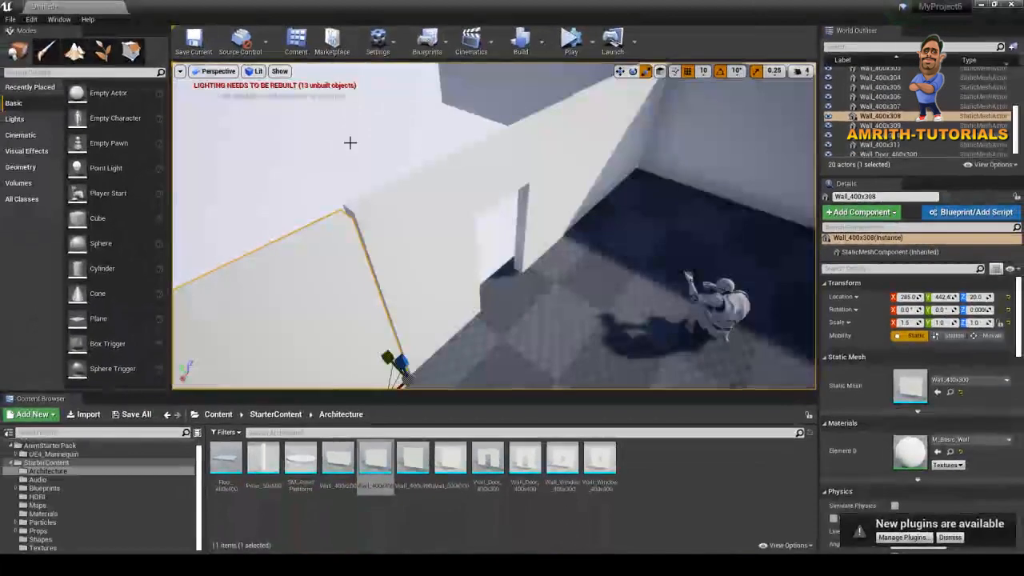
key("f")
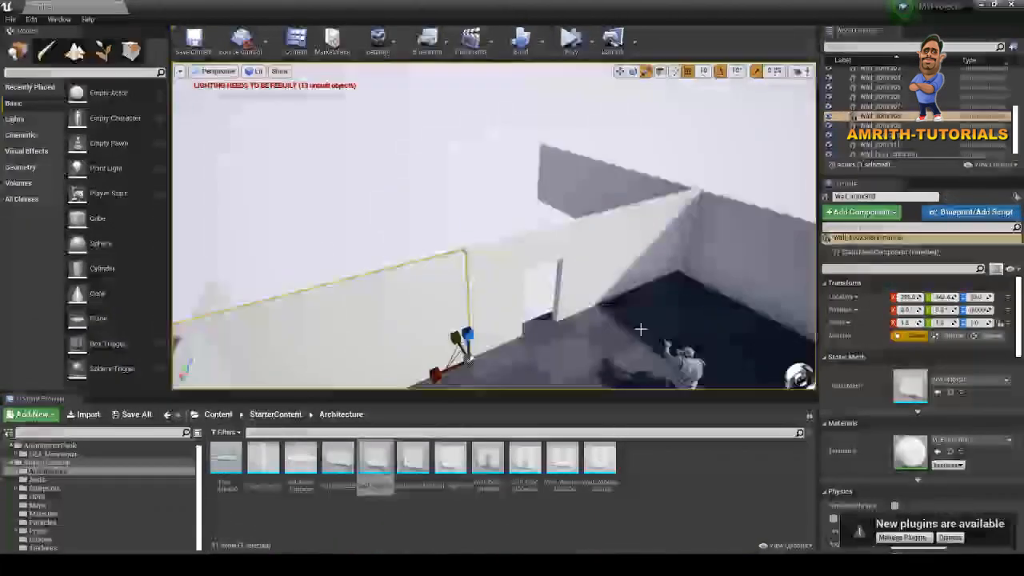
left_click(621, 322)
key("f")
left_click_drag(622, 322, 691, 299, "alt")
scroll(682, 246, "down", 5)
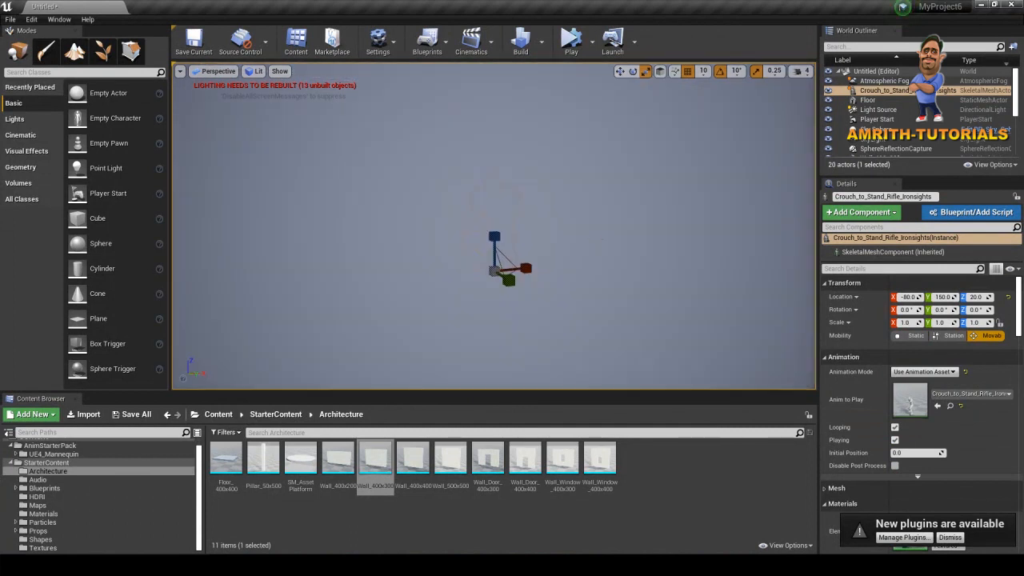
scroll(681, 245, "up", 8)
scroll(640, 243, "down", 4)
left_click_drag(580, 235, 535, 234, "alt")
scroll(535, 234, "down", 5)
left_click_drag(601, 254, 609, 251, "alt")
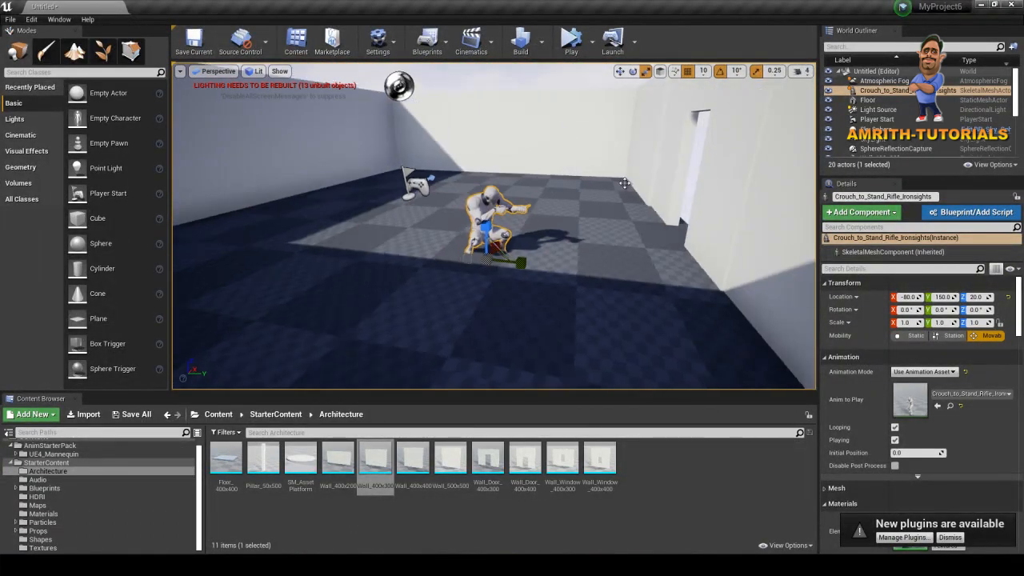
- Examine where the walls meet the floor around the room, selecting the door-side wall and floor and focusing on the opposite side wall
left_click(641, 199)
key("w")
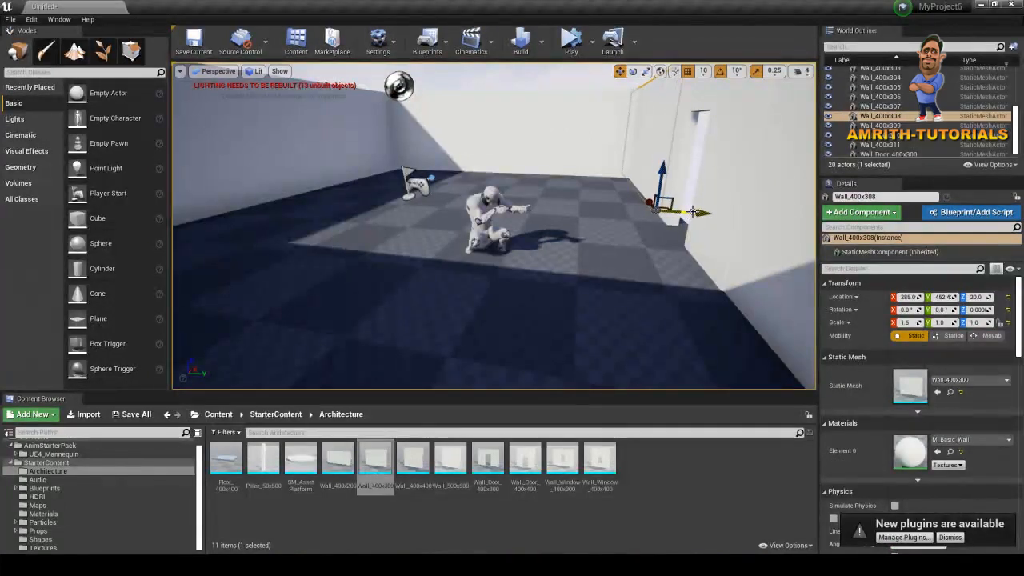
left_click(595, 248)
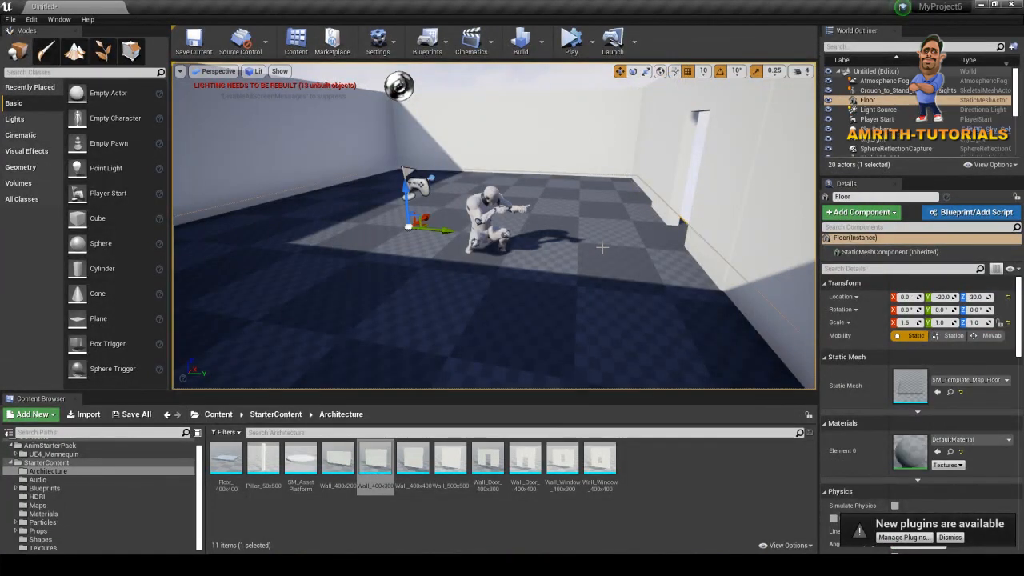
left_click_drag(567, 229, 624, 245, "alt")
scroll(637, 247, "up", 4)
left_click_drag(720, 255, 571, 304, "alt")
scroll(632, 267, "down", 5)
left_click(715, 247)
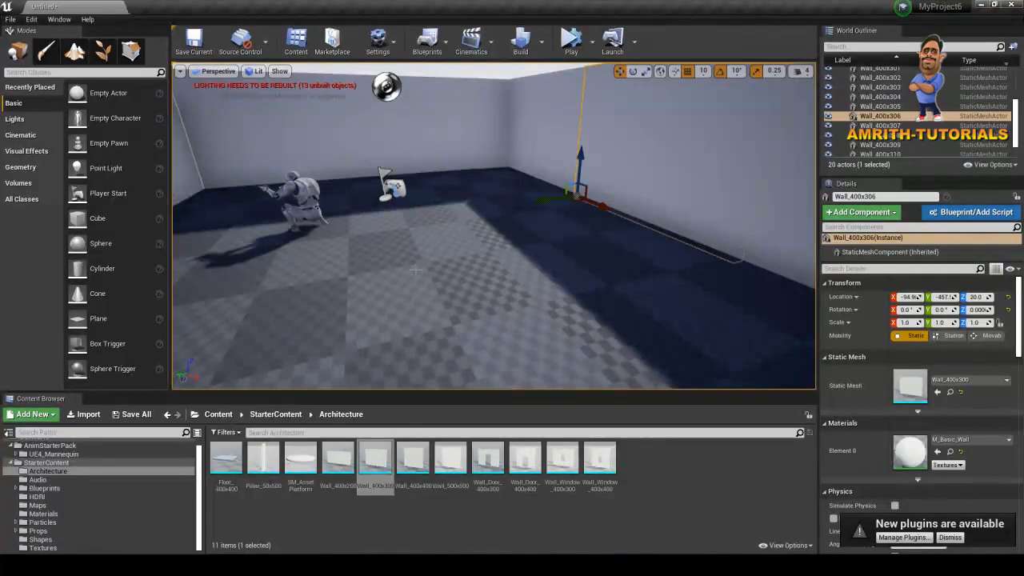
key("f")
scroll(415, 272, "up", 5)
left_click_drag(446, 272, 379, 270, "alt")
left_click_drag(438, 254, 381, 268, "alt")
left_click_drag(304, 166, 91, 151, "alt")
left_click_drag(398, 162, 160, 173, "alt")
- Select and frame the mannequin and raise it along the Z axis to a Z location of 30
left_click(98, 204)
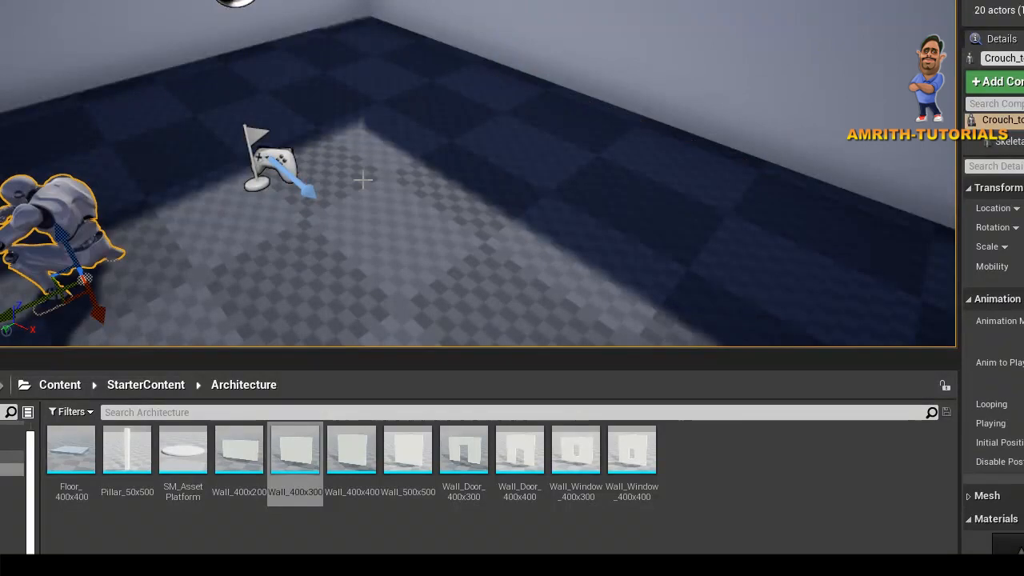
key("f")
left_click_drag(467, 142, 428, 227, "alt")
left_click_drag(472, 188, 478, 170)
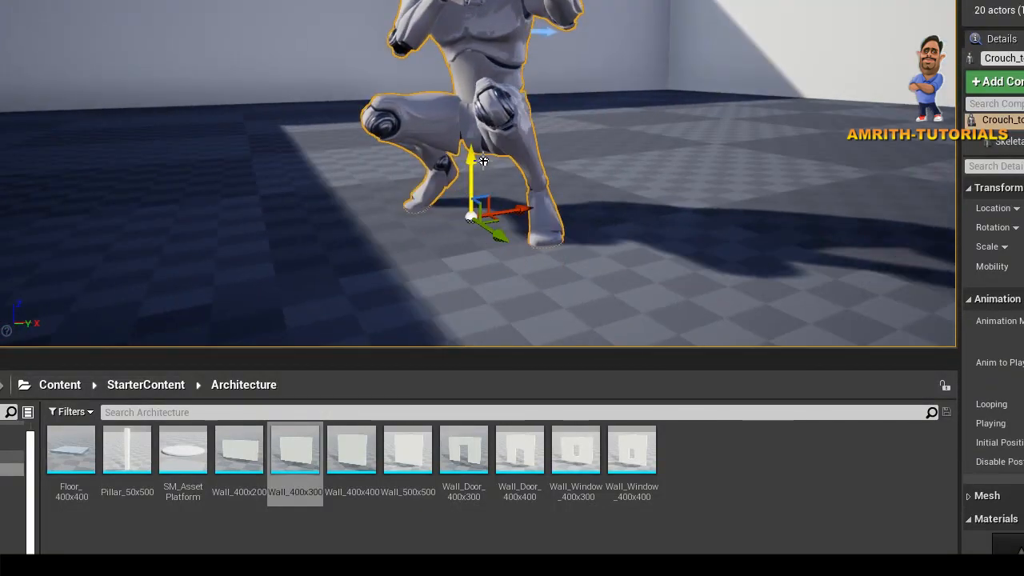
left_click_drag(732, 229, 452, 253, "alt")
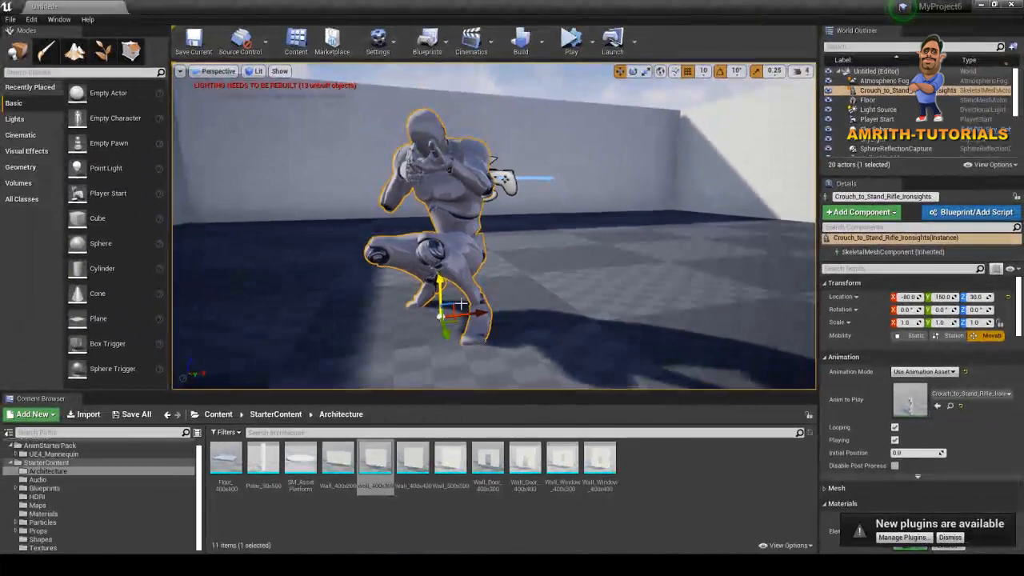
- Examine the mannequin's feet, the floor contact and the surrounding walls from several angles inside the room
left_click(588, 336)
left_click_drag(587, 336, 525, 341, "alt")
scroll(508, 315, "down", 10)
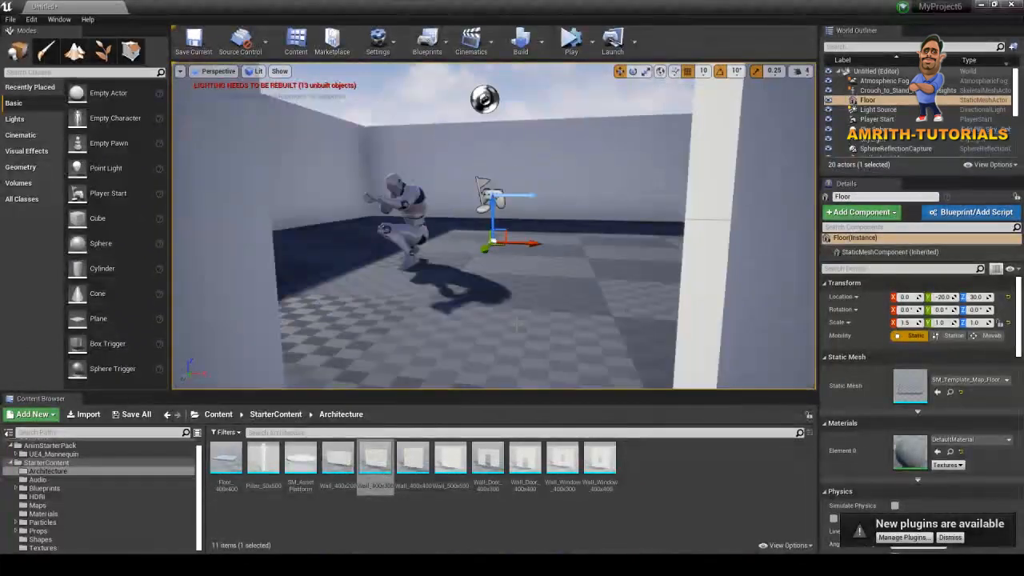
scroll(508, 314, "up", 8)
scroll(508, 314, "down", 6)
left_click_drag(509, 314, 596, 228, "alt")
left_click(452, 160)
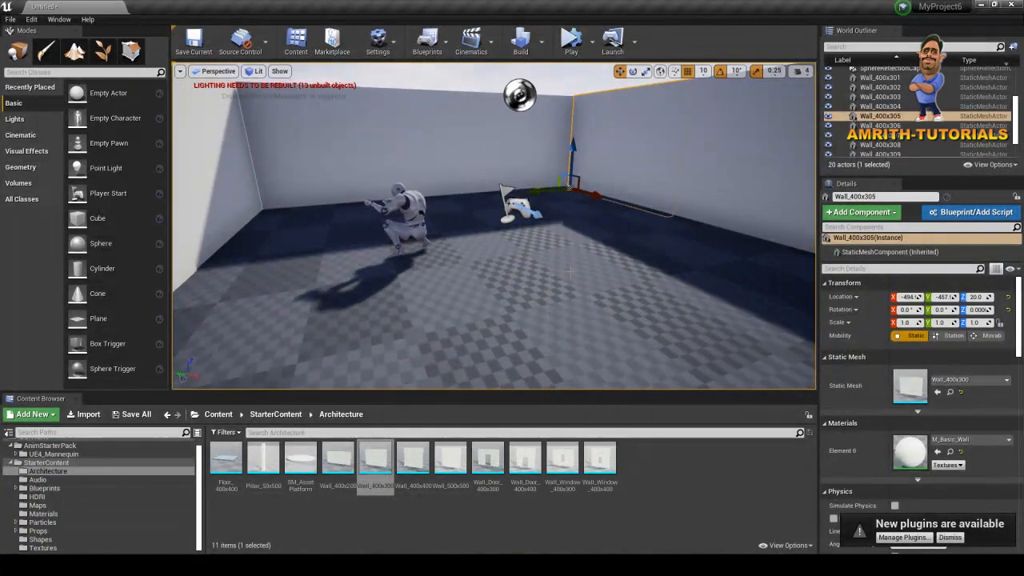
left_click_drag(560, 262, 405, 284, "alt")
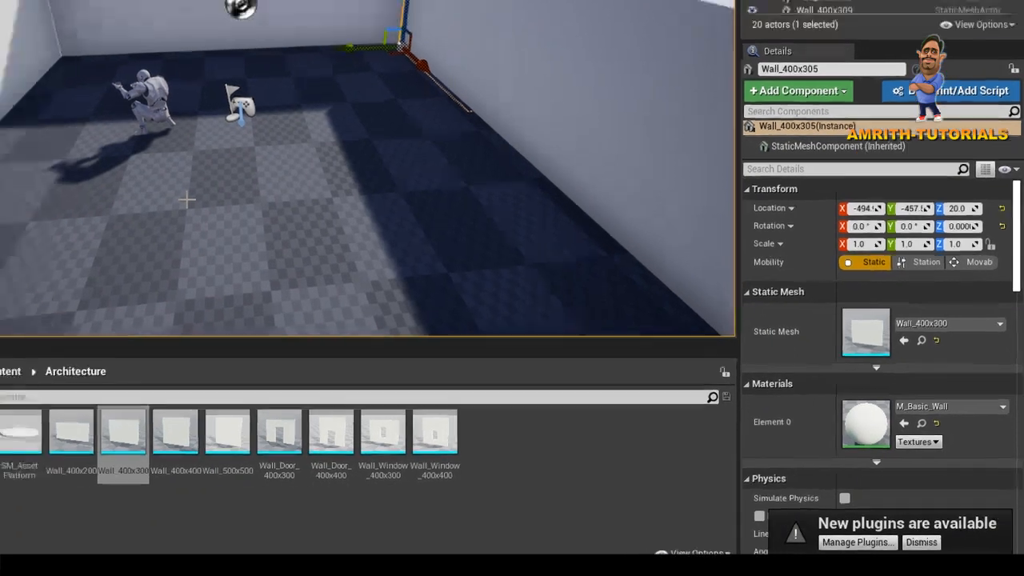
scroll(249, 34, "down", 3)
scroll(229, 33, "up", 5)
right_click_drag(450, 242, 507, 202)
scroll(455, 245, "up", 5)
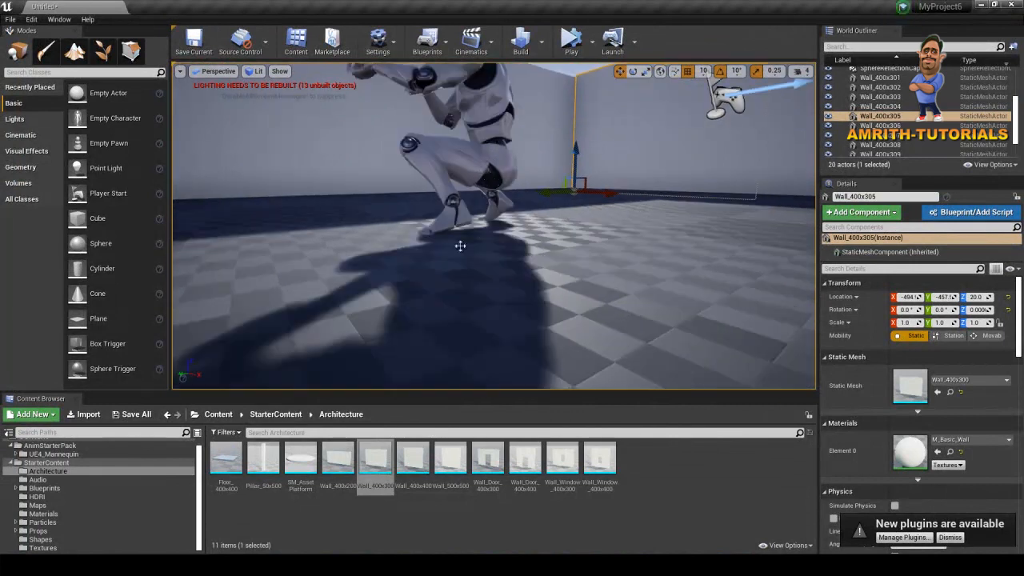
- Try raising the mannequin to a Z location of 40, check its feet against the floor, and undo the move
left_click(489, 177)
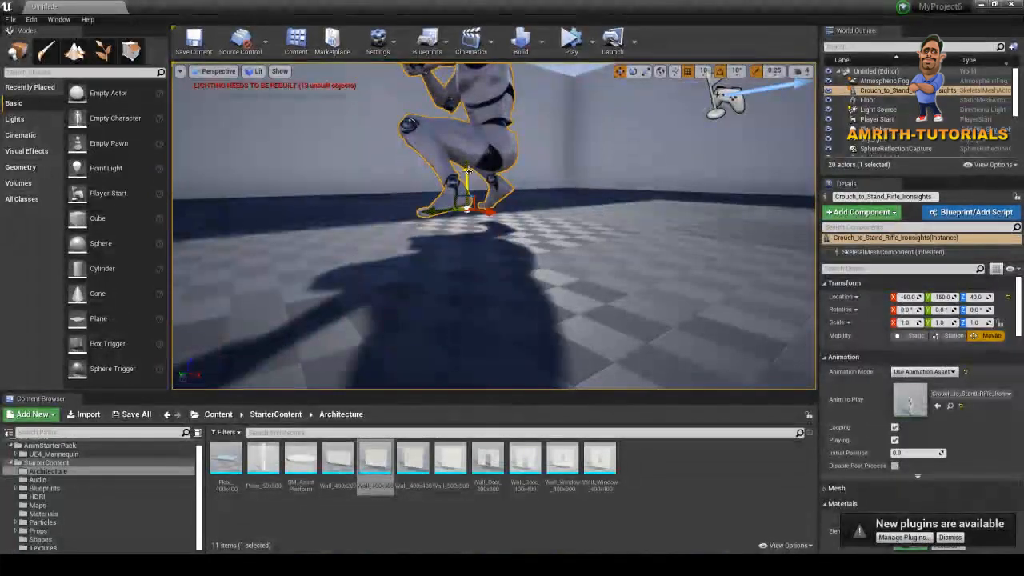
left_click(595, 221)
left_click_drag(638, 272, 736, 271, "alt")
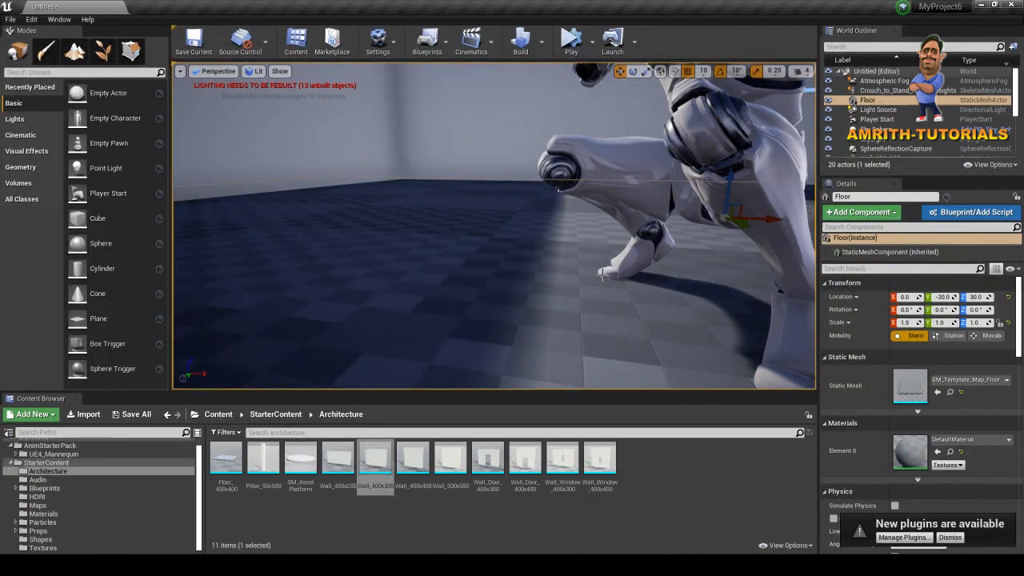
scroll(603, 225, "down", 6)
left_click_drag(603, 225, 464, 233, "alt")
left_click_drag(679, 240, 632, 237, "alt")
scroll(685, 258, "up", 8)
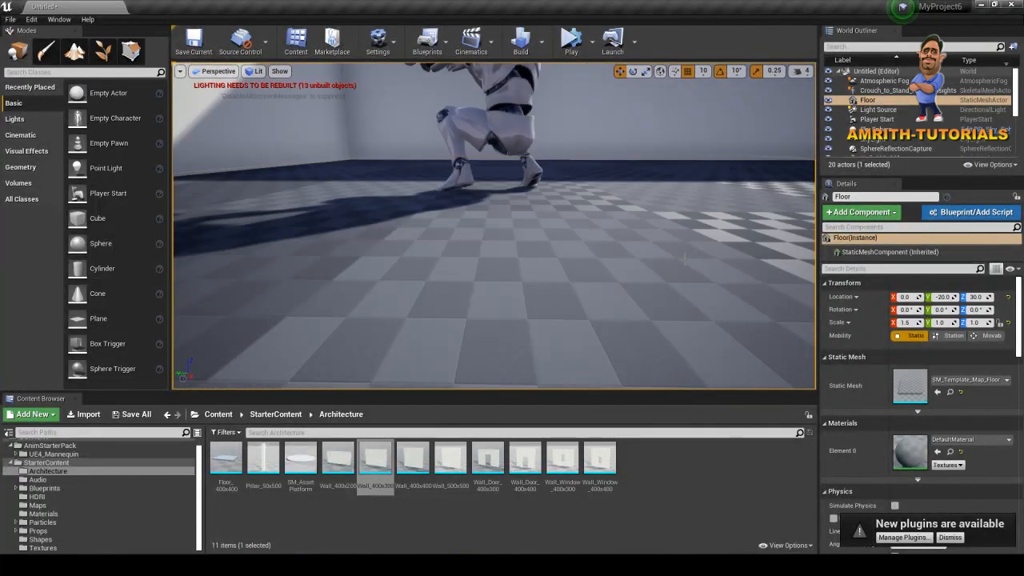
scroll(686, 258, "down", 8)
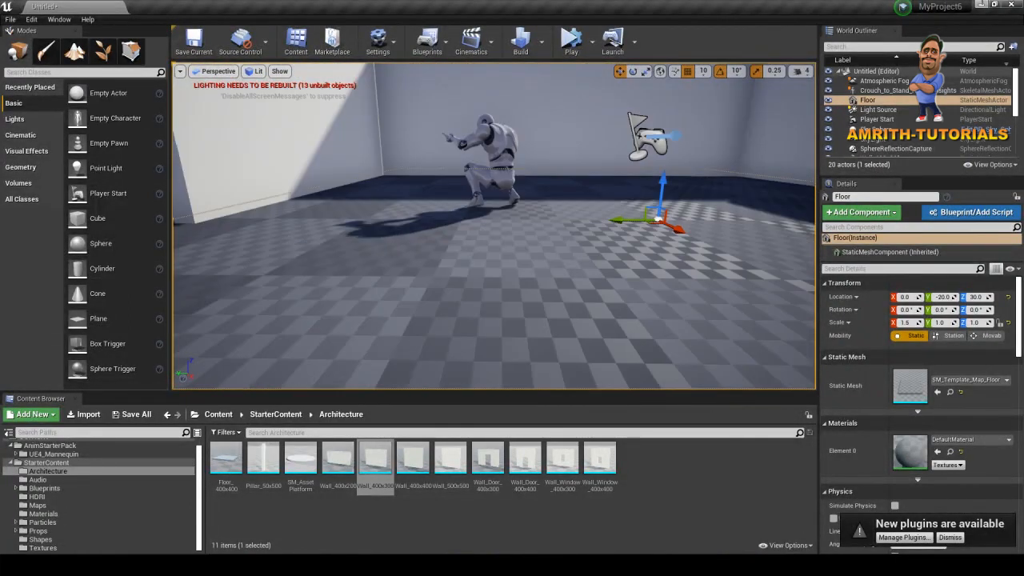
left_click_drag(726, 234, 590, 218, "alt")
key("ctrl+z")
- Apply the M_Brick_Clay_New material from the StarterContent Materials folder to the room's walls, including the door wall
scroll(654, 269, "down", 4)
left_click_drag(654, 269, 610, 274, "alt")
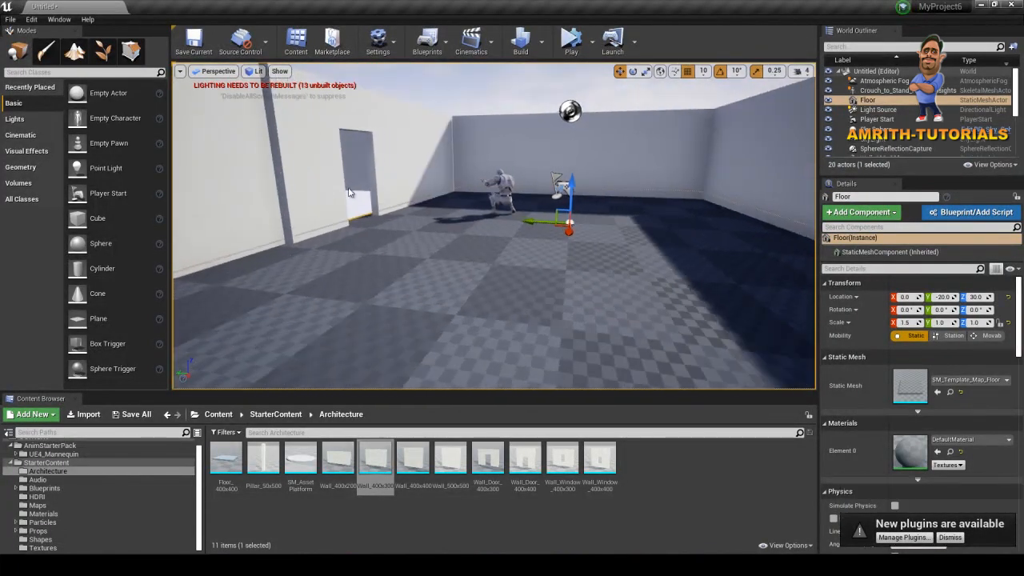
left_click(40, 521)
left_click(43, 514)
scroll(391, 497, "down", 1)
scroll(400, 497, "up", 1)
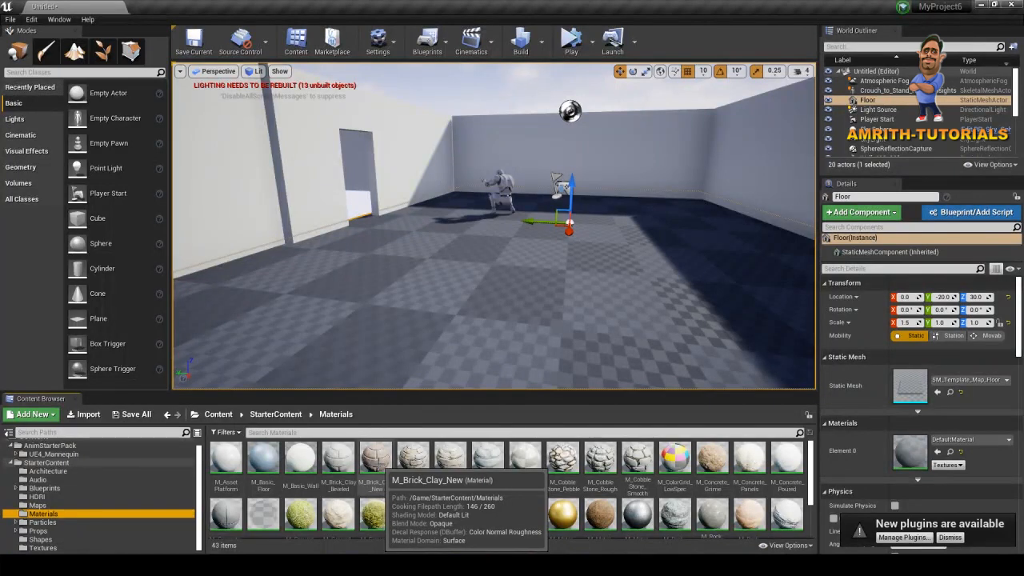
left_click_drag(398, 216, 410, 172)
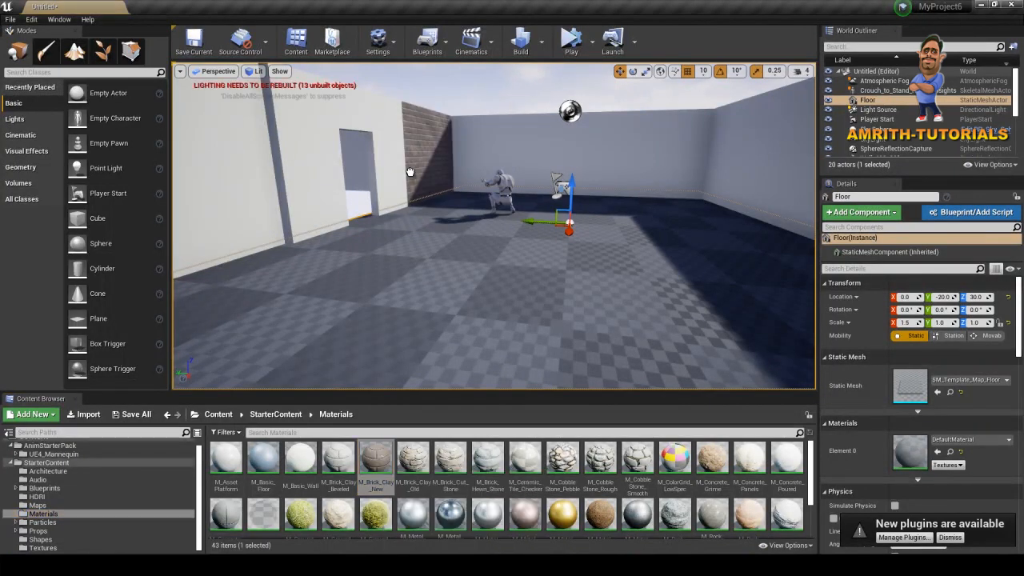
left_click_drag(376, 457, 371, 145)
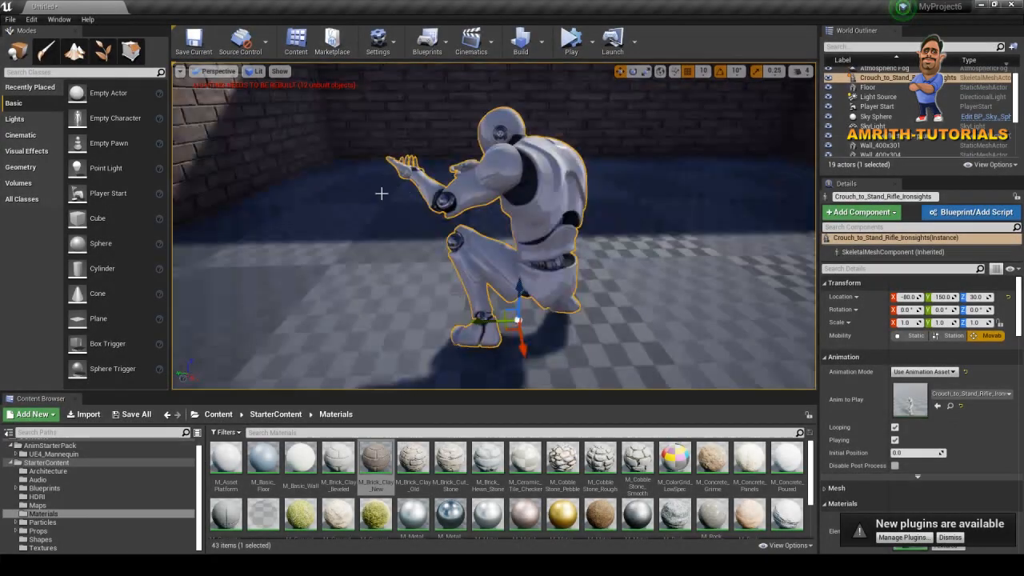
- Inspect the brick walls around the mannequin, then frame the door wall and view the room from above
right_click_drag(381, 194, 480, 209)
scroll(565, 256, "down", 8)
left_click_drag(564, 256, 382, 258, "alt")
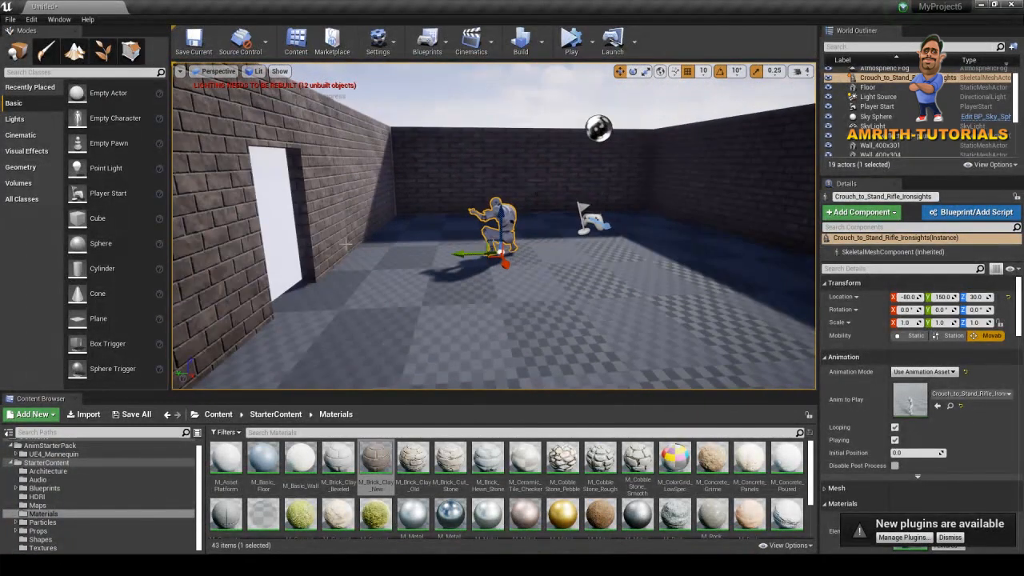
left_click(309, 209)
key("f")
scroll(520, 276, "down", 10)
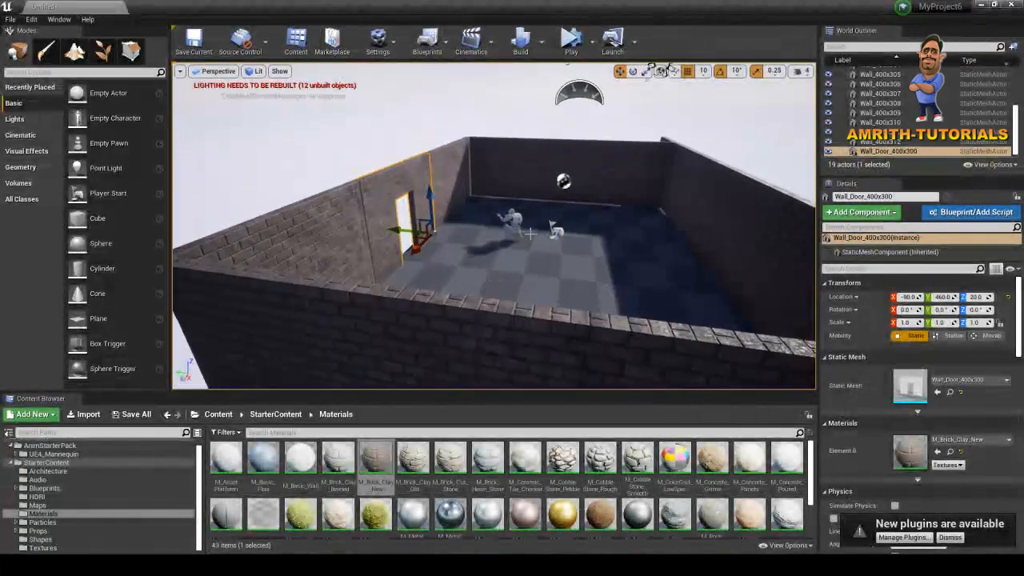
scroll(529, 248, "up", 5)
- Select the floor, try the M_Wood_Floor_Walnut_Polished material on it, and undo the change
left_click(549, 288)
right_click_drag(589, 280, 534, 237)
scroll(545, 491, "down", 3)
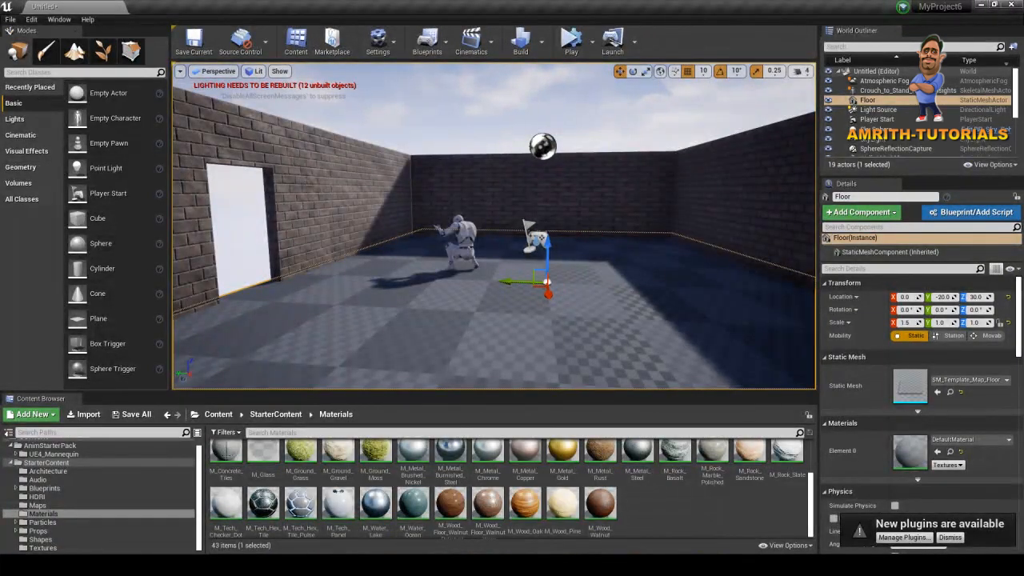
left_click_drag(452, 507, 507, 347)
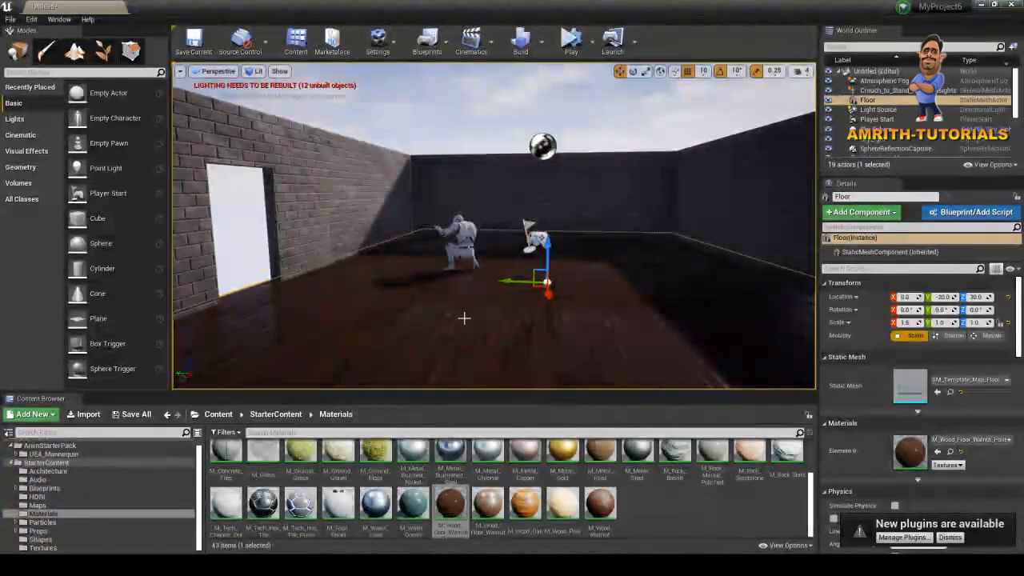
scroll(475, 333, "up", 5)
right_click_drag(484, 321, 519, 301)
key("ctrl+z")
- Try the M_Water_Ocean and M_Water_Lake materials on the floor, undoing each one
left_click_drag(413, 501, 507, 345)
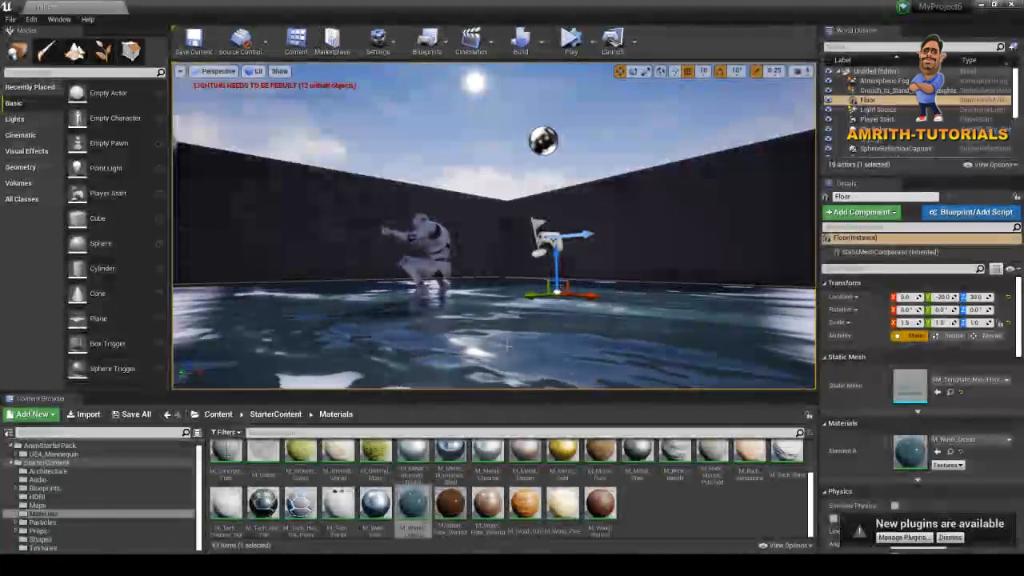
key("ctrl+z")
left_click_drag(376, 502, 466, 362)
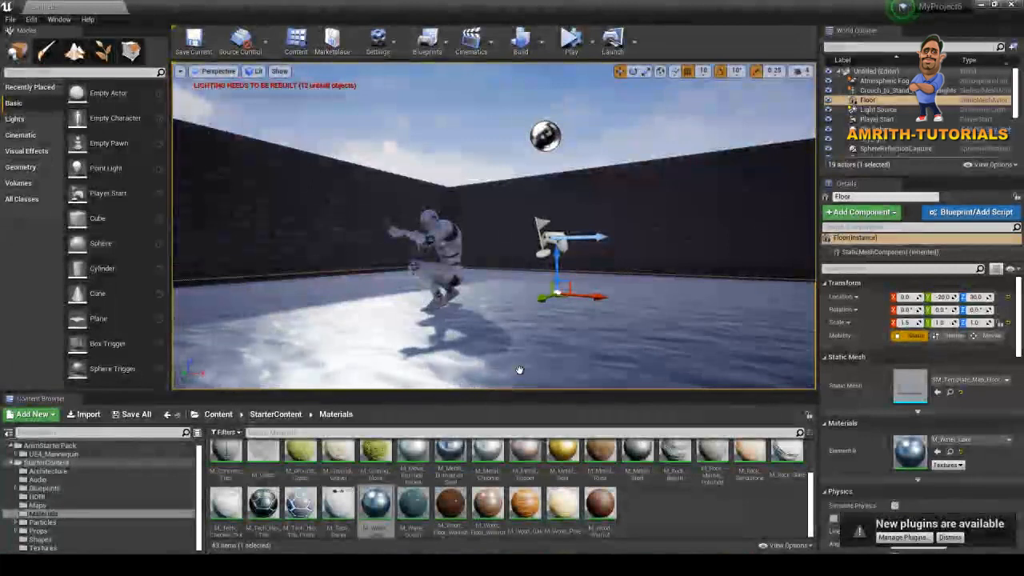
key("ctrl+z")
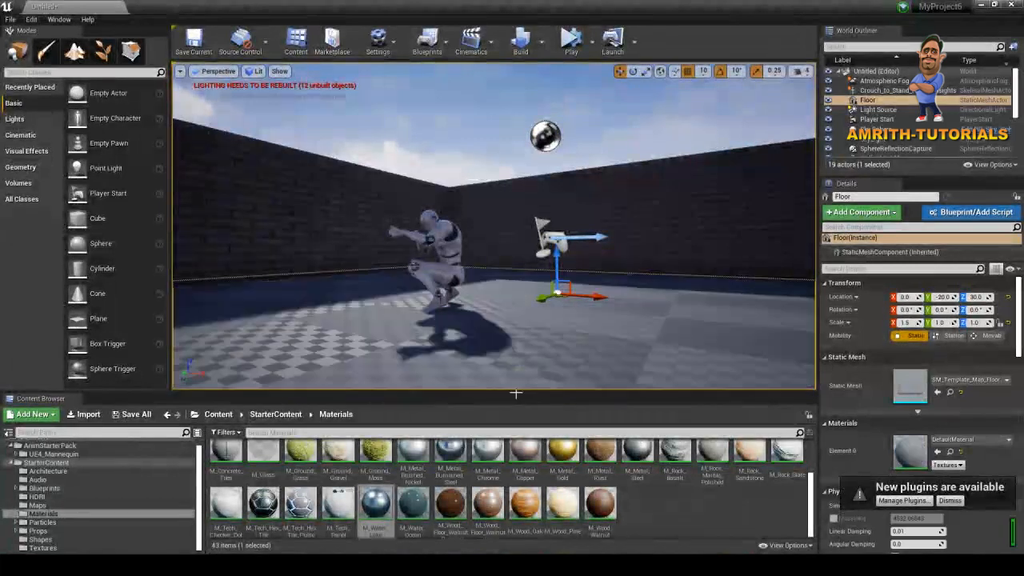
- Try the M_Metal_Copper and M_Metal_Steel materials on the floor
scroll(533, 479, "up", 1)
left_click_drag(525, 465, 540, 339)
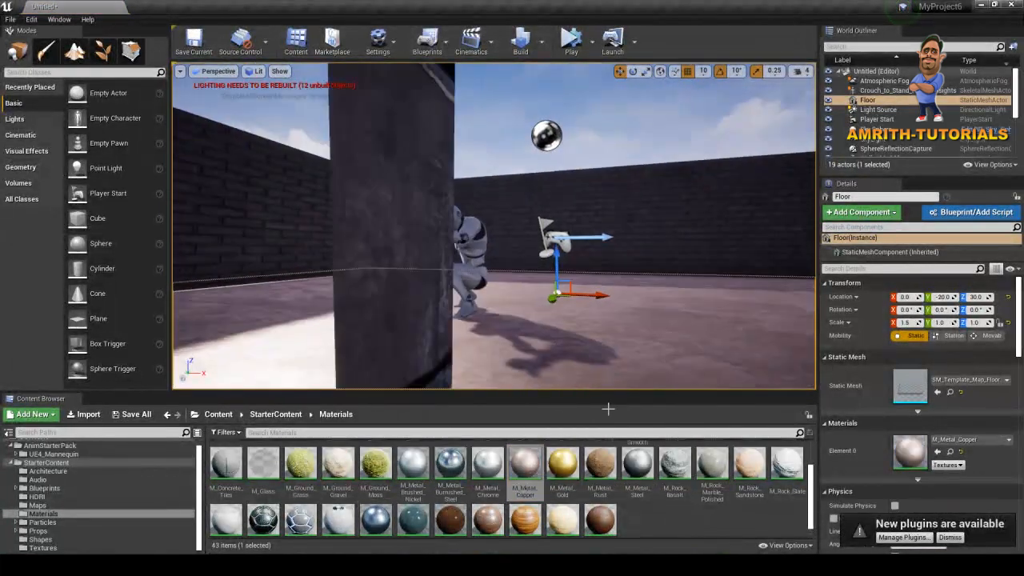
left_click_drag(638, 464, 569, 362)
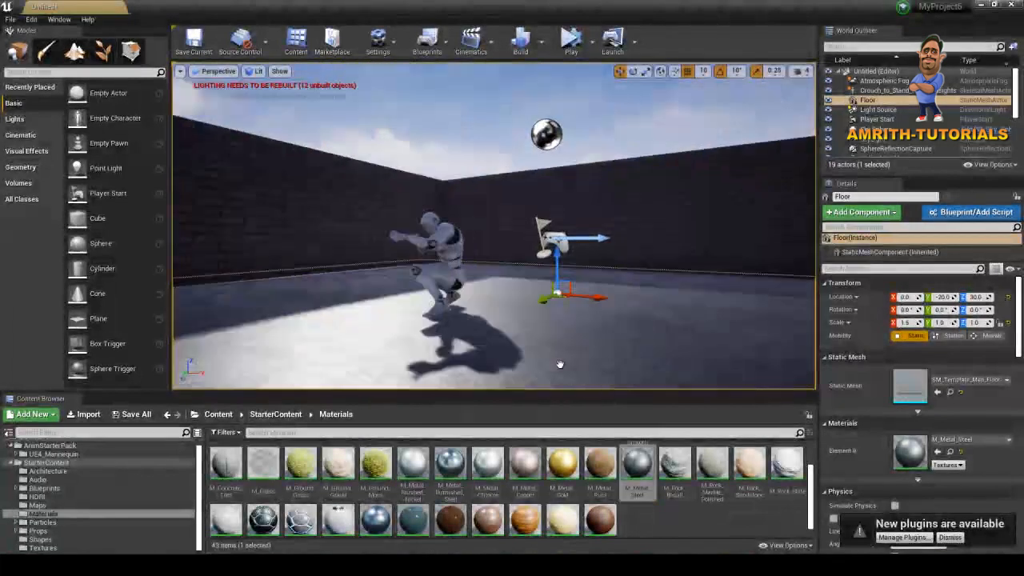
- Apply the M_Rock_Marble_Polished material to the floor and check its look around the mannequin
left_click_drag(712, 464, 677, 370)
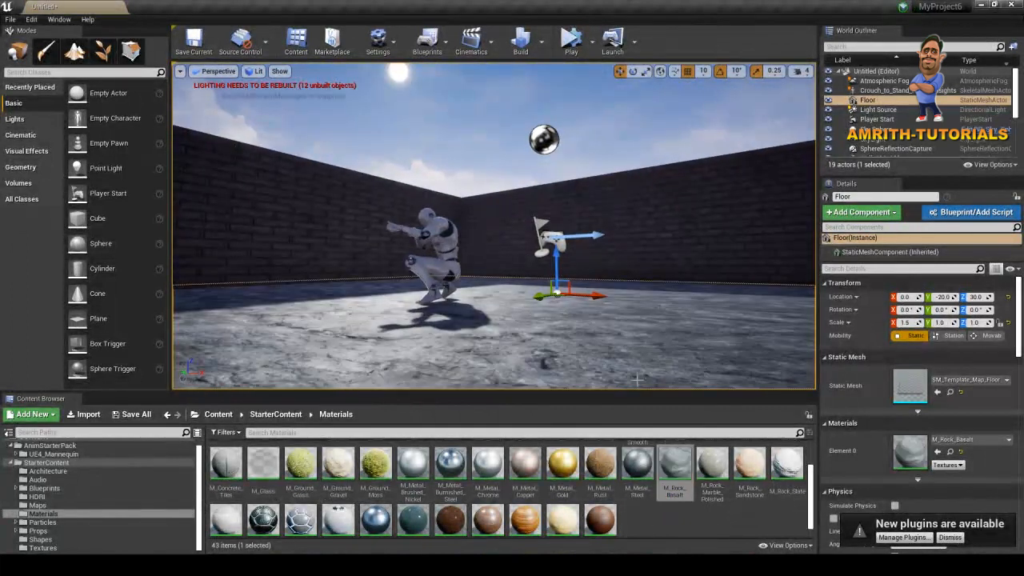
left_click_drag(502, 315, 759, 315, "alt")
scroll(485, 315, "down", 3)
scroll(485, 315, "down", 4)
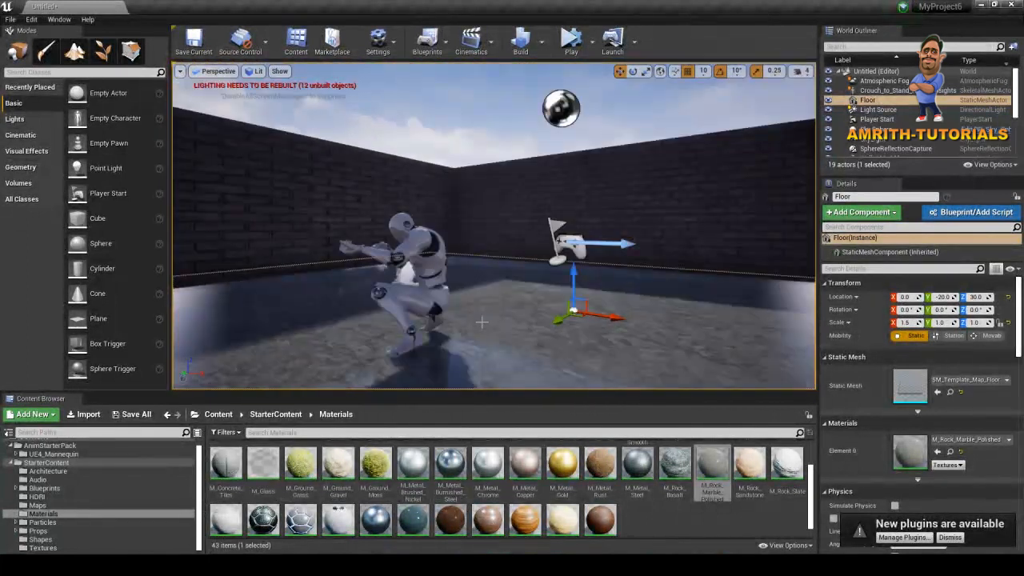
left_click(535, 132)
right_click_drag(561, 282, 570, 312)
left_click_drag(571, 312, 574, 316, "alt")
left_click_drag(384, 221, 405, 230, "alt")
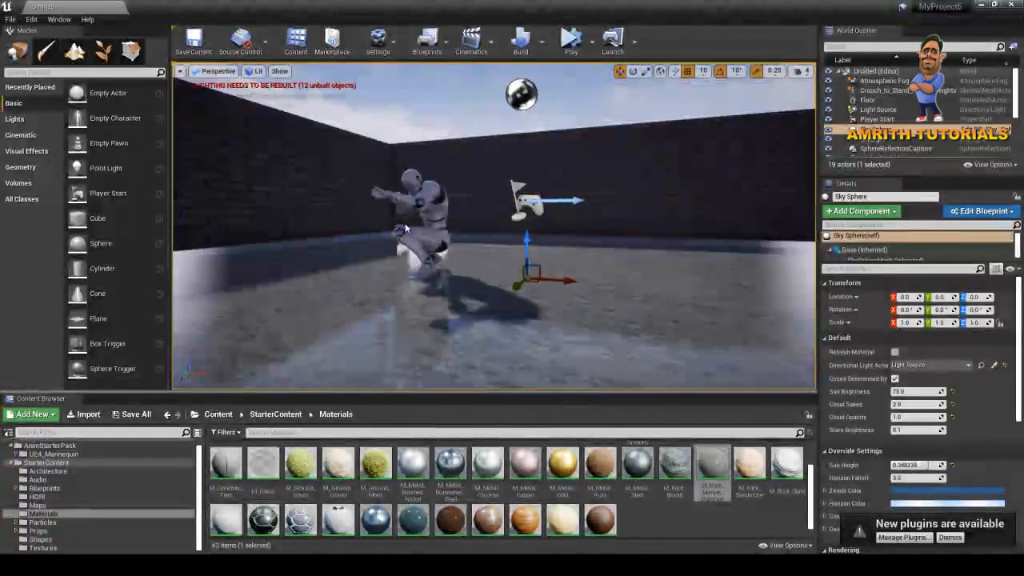
- Run the level and view the animated mannequin in the textured room from different angles
left_click(571, 48)
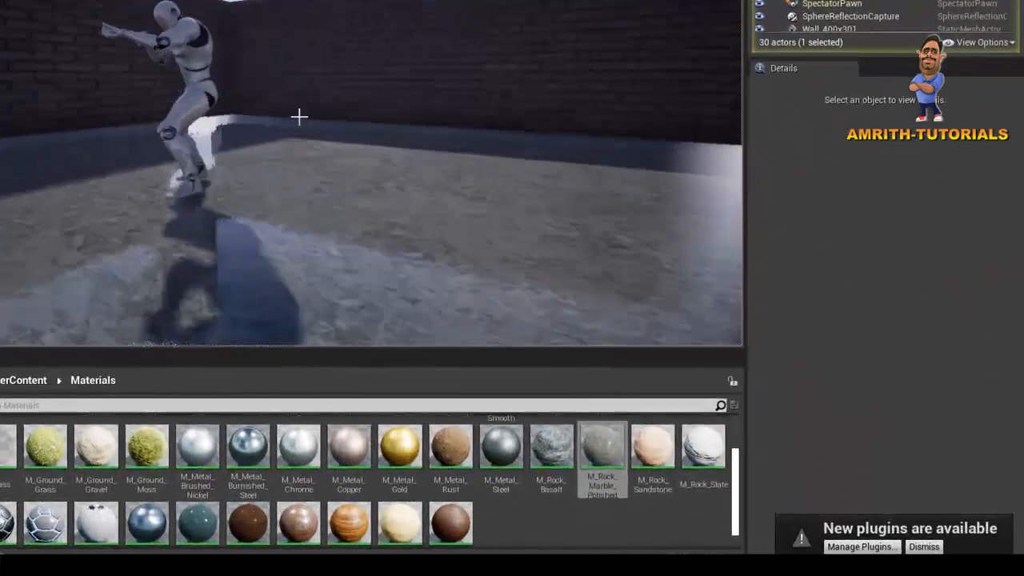
left_click_drag(299, 117, 350, 178, "alt")
left_click_drag(437, 173, 244, 186, "alt")
left_click_drag(139, 166, 86, 172, "alt")
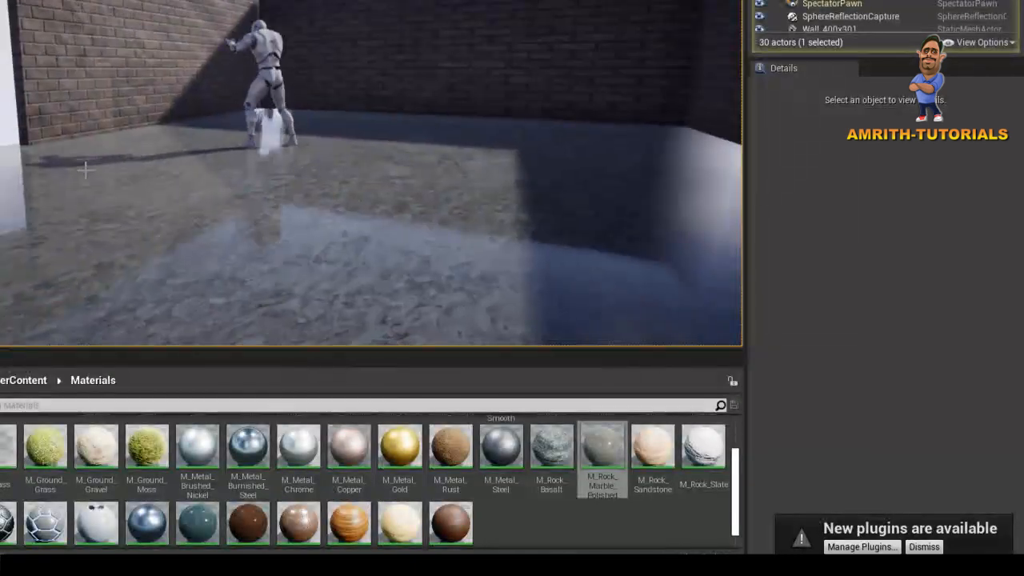